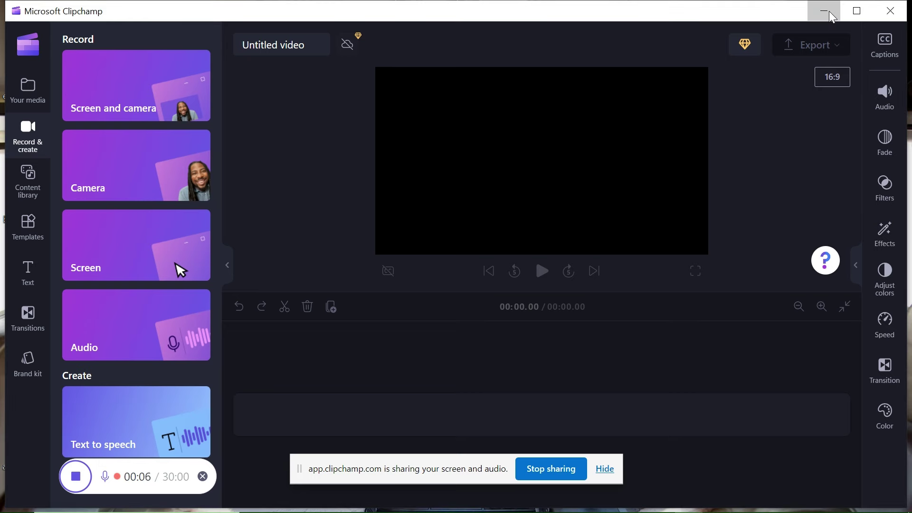
- Minimise the Clipchamp editor window to uncover the desktop
left_click(830, 16)
mouse_move(656, 508)
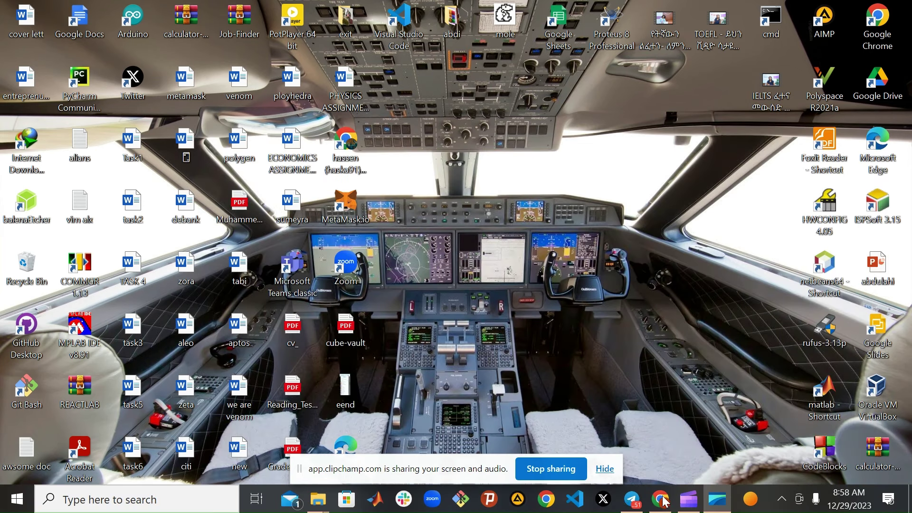
- Start a De.Fi account from the invite, accept the code, and enter username master_crypto
left_click(659, 501)
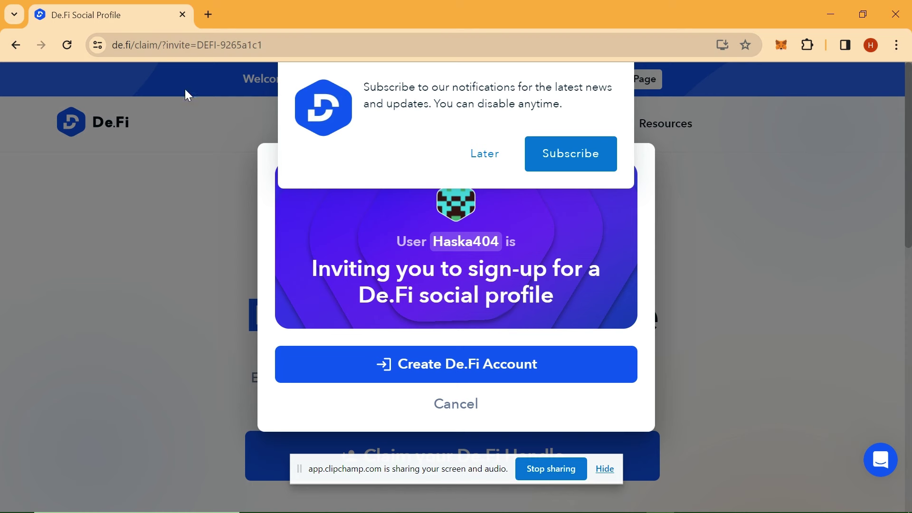
left_click(449, 365)
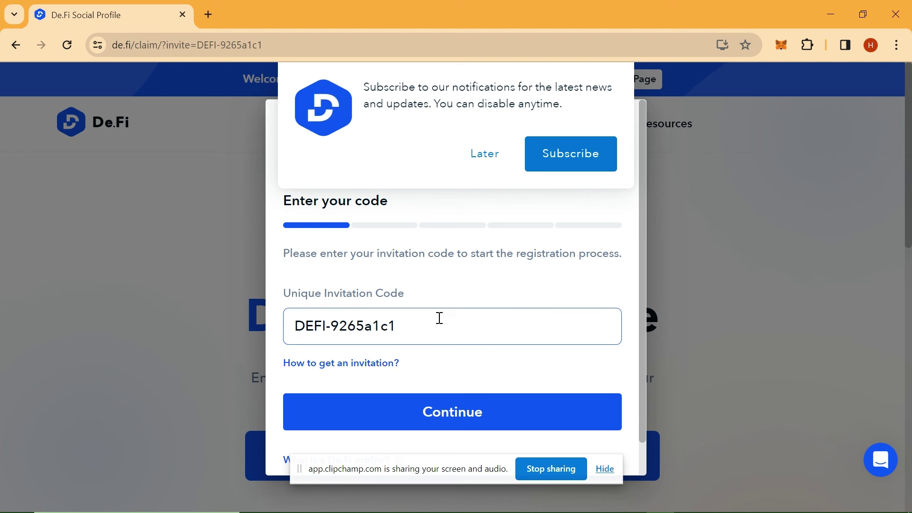
scroll(615, 282, "down", 1)
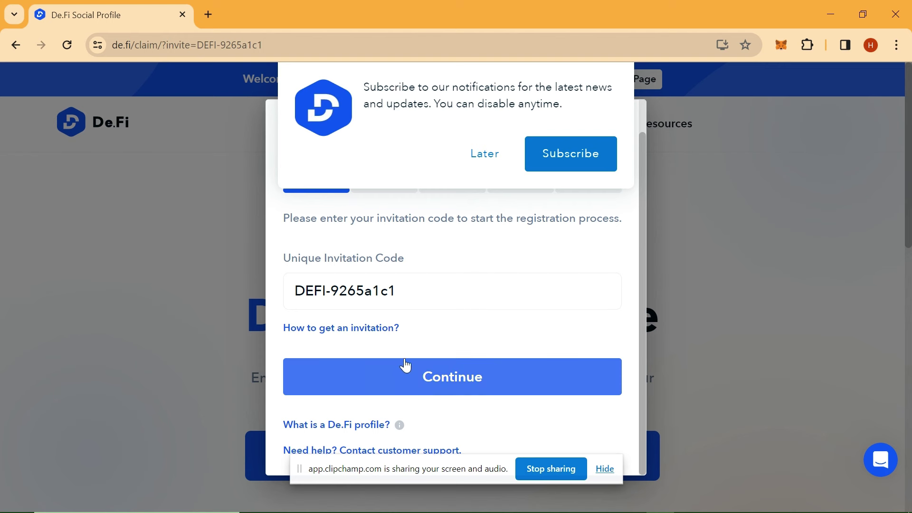
left_click(396, 387)
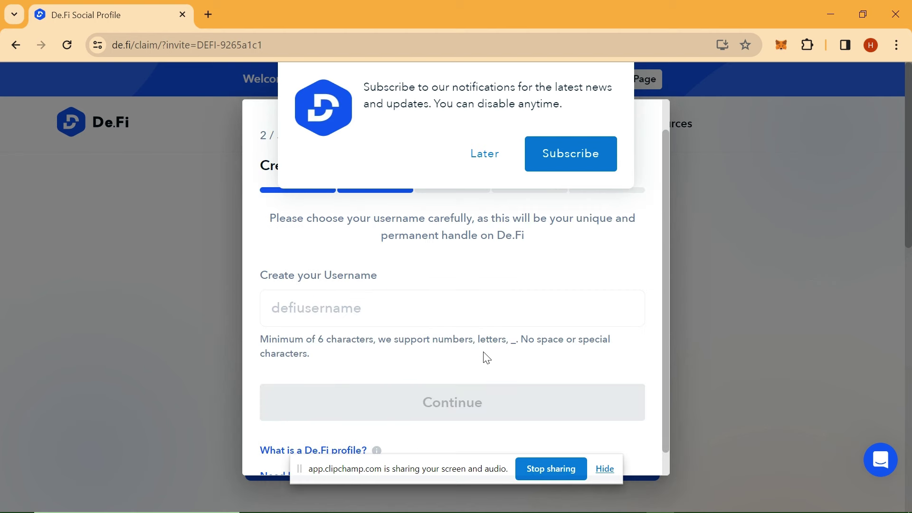
left_click(340, 310)
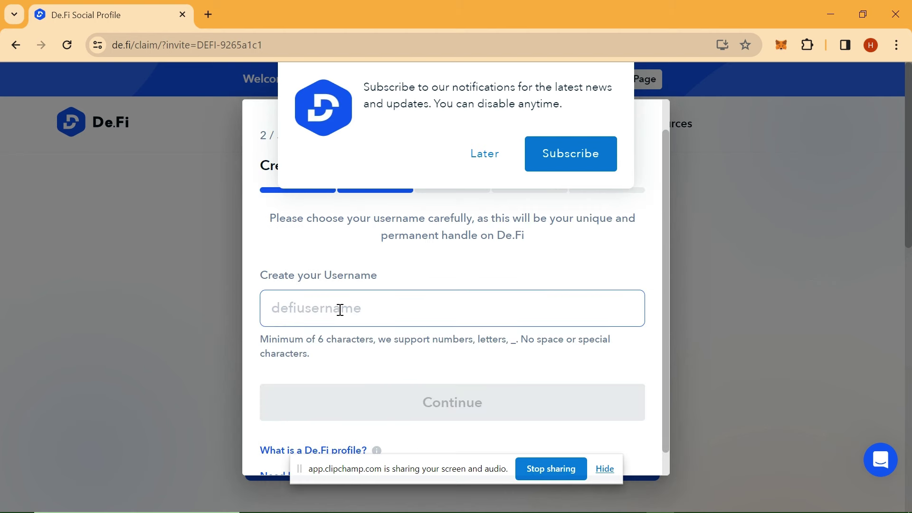
type("m")
type("aster")
type("_cry")
type("pto")
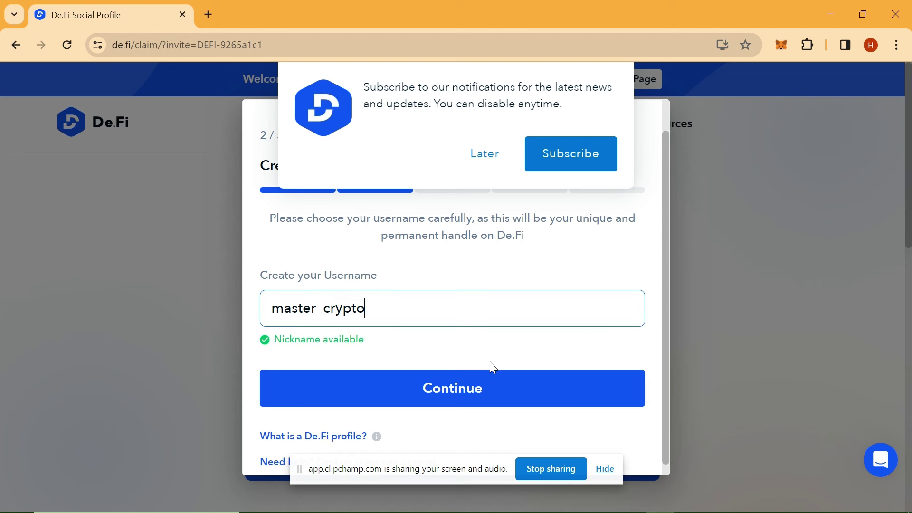
- Confirm username master_crypto and enter the new password in both password fields
left_click(380, 385)
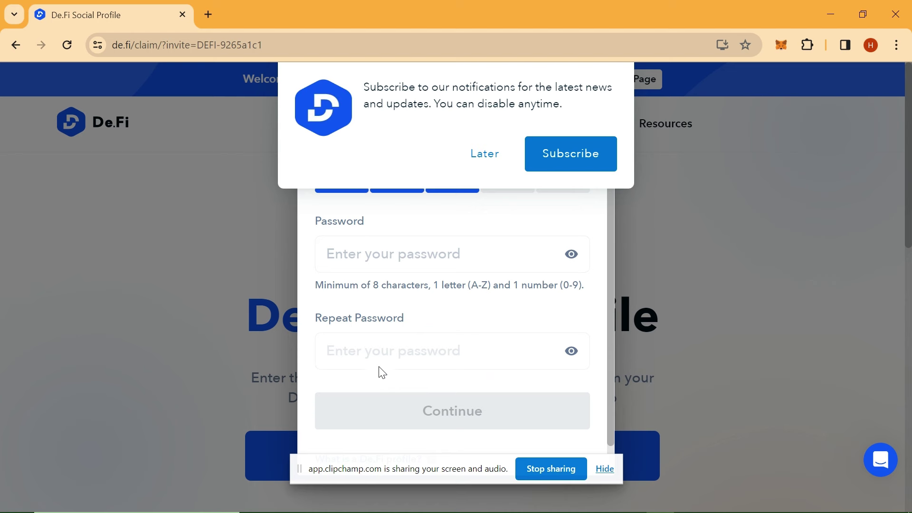
left_click(388, 251)
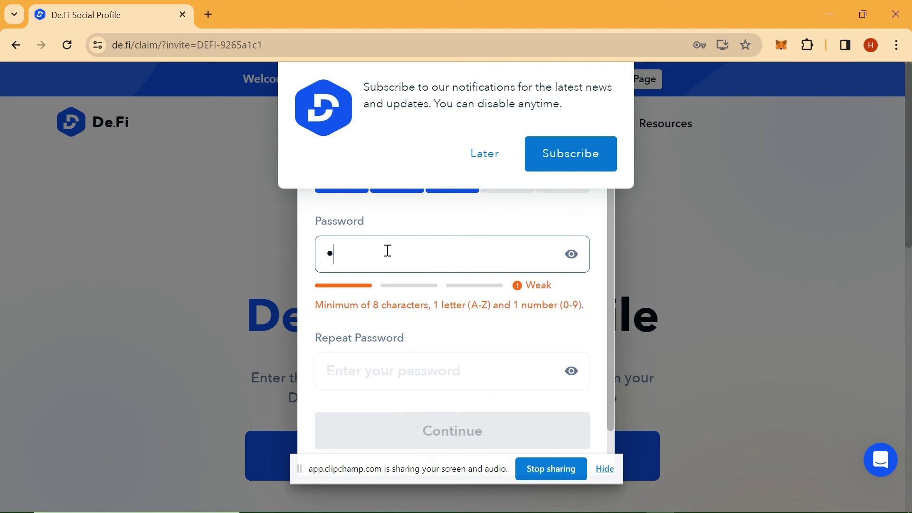
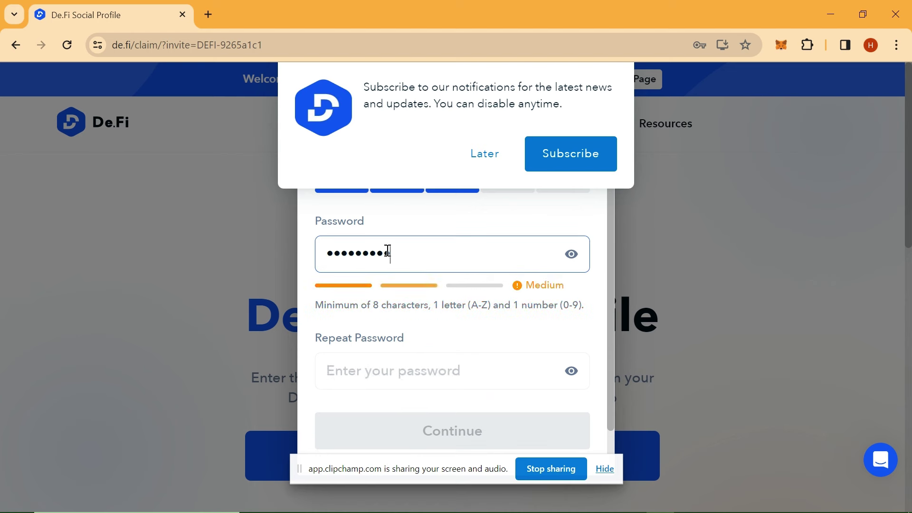
left_click(381, 365)
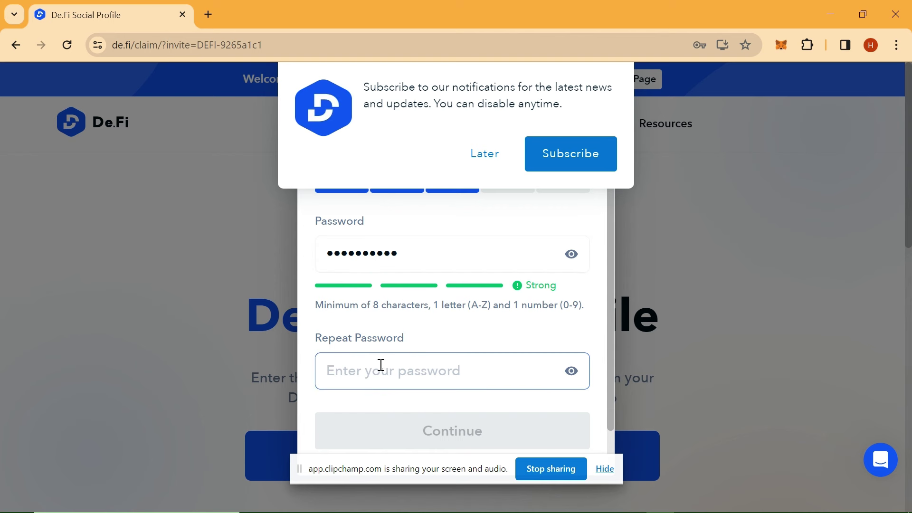
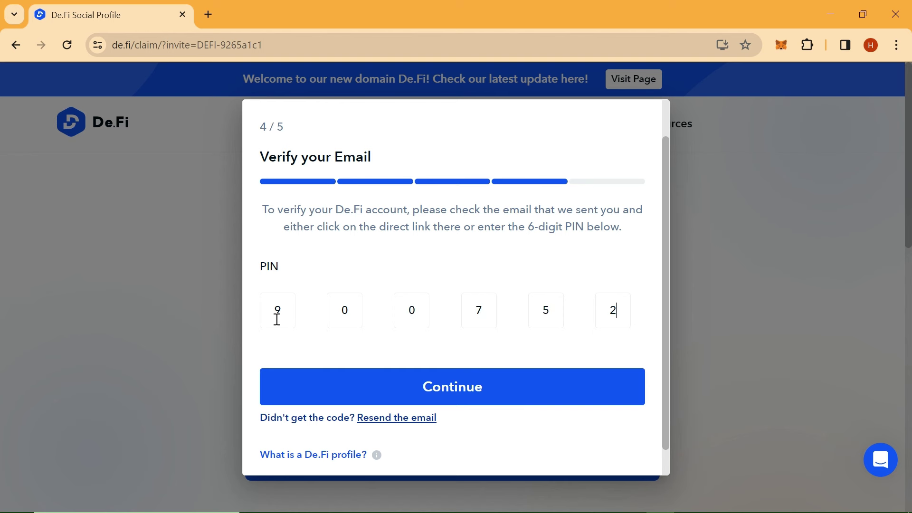
- Submit the six-digit email PIN and finish sign-up for master_crypto
left_click(405, 386)
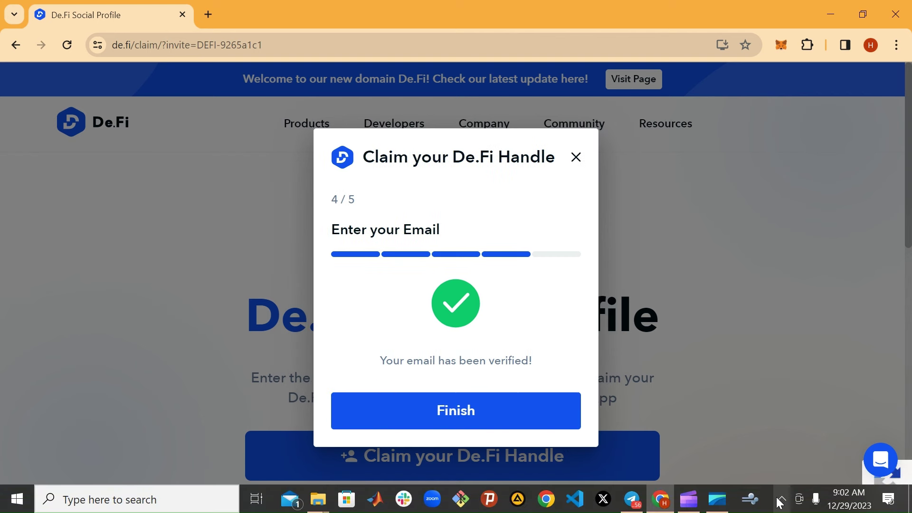
left_click(483, 419)
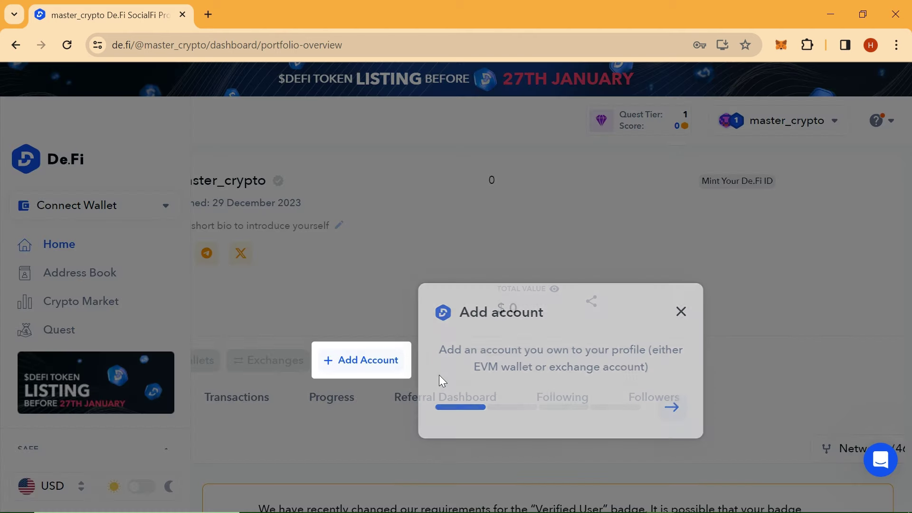
- Check the referral dashboard's 24-hour pending invite, then view the Progress overview
key("ctrl+minus")
key("ctrl+minus")
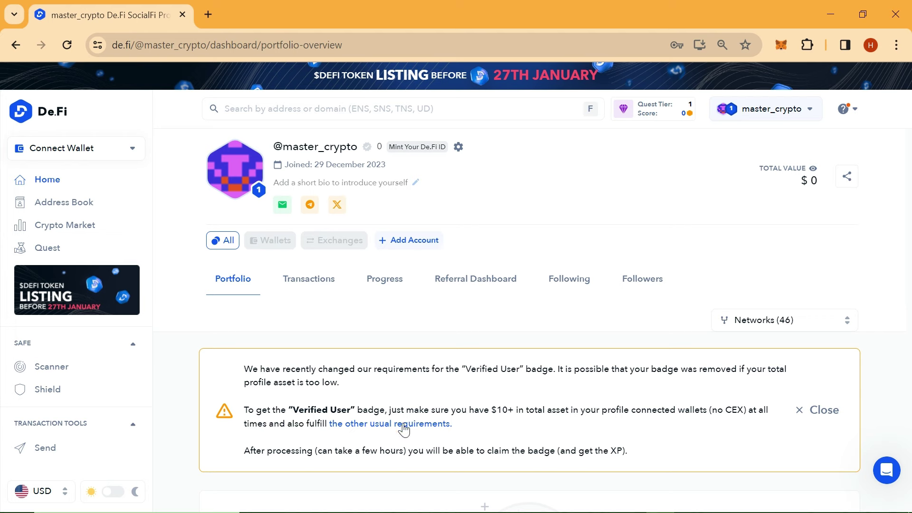
left_click(462, 280)
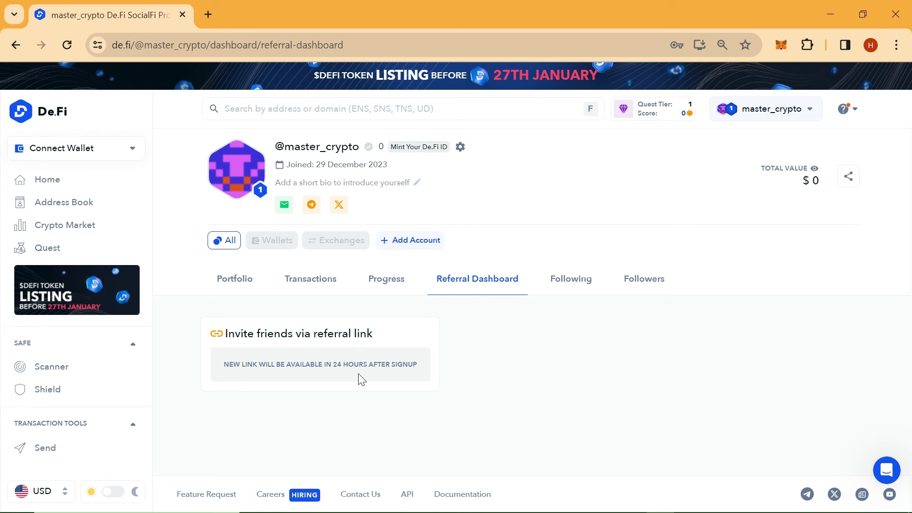
left_click(385, 282)
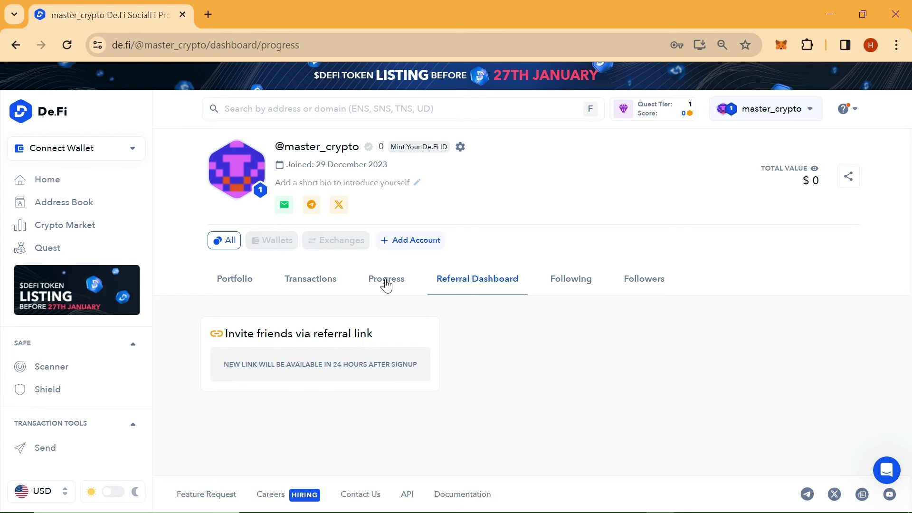
scroll(854, 381, "down", 2)
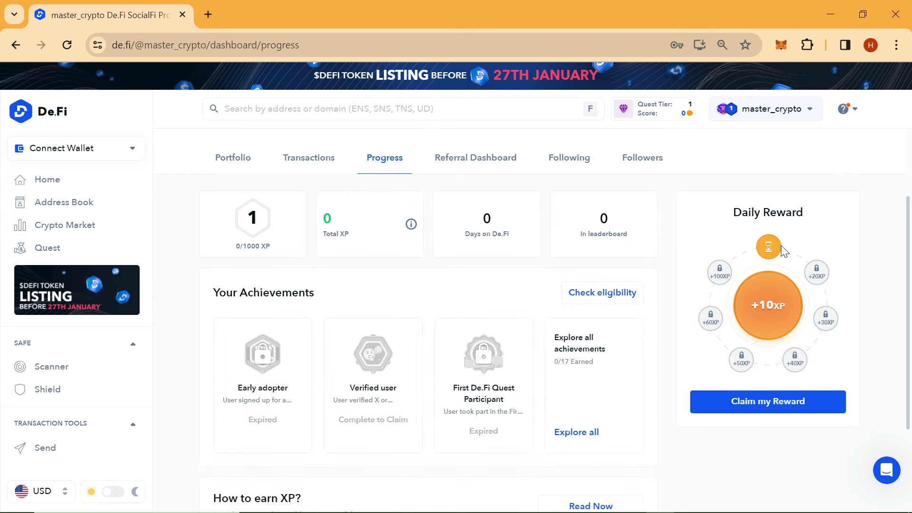
- Claim the +10 XP daily reward from the Daily Reward panel
left_click(750, 403)
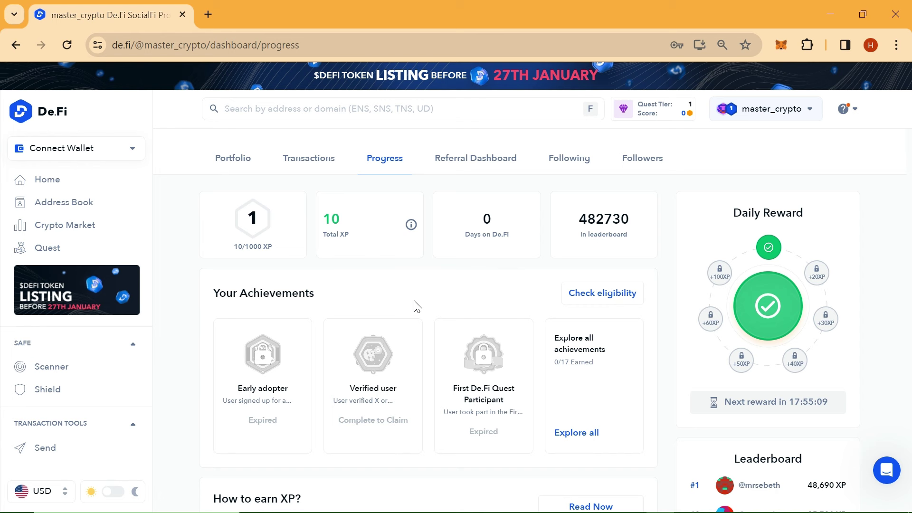
scroll(417, 306, "up", 1)
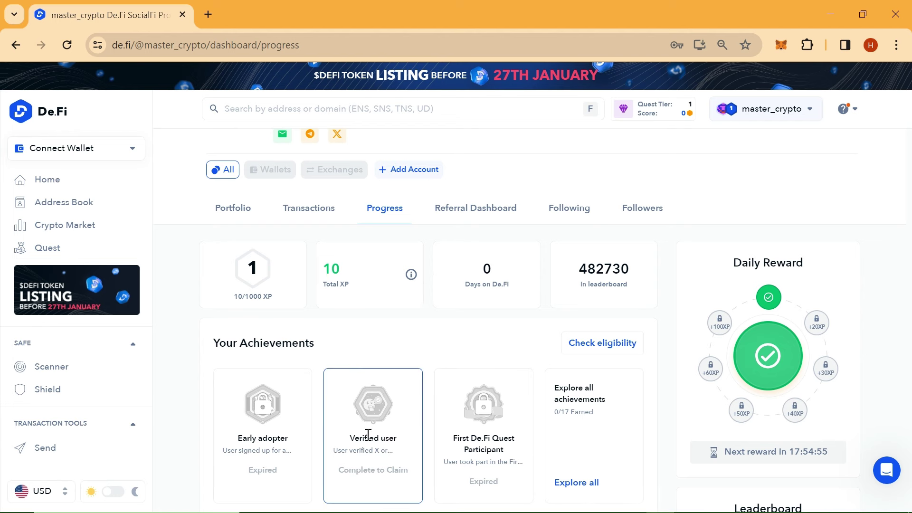
scroll(367, 434, "down", 1)
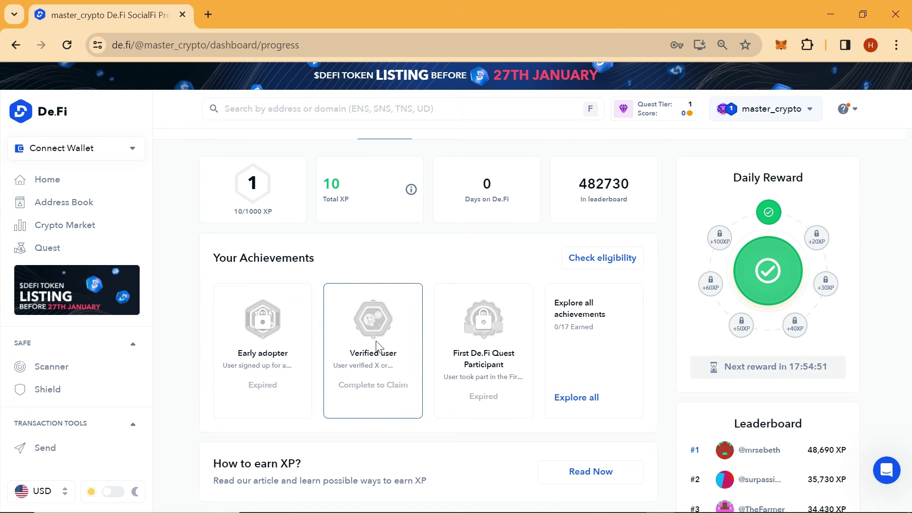
scroll(376, 345, "up", 1)
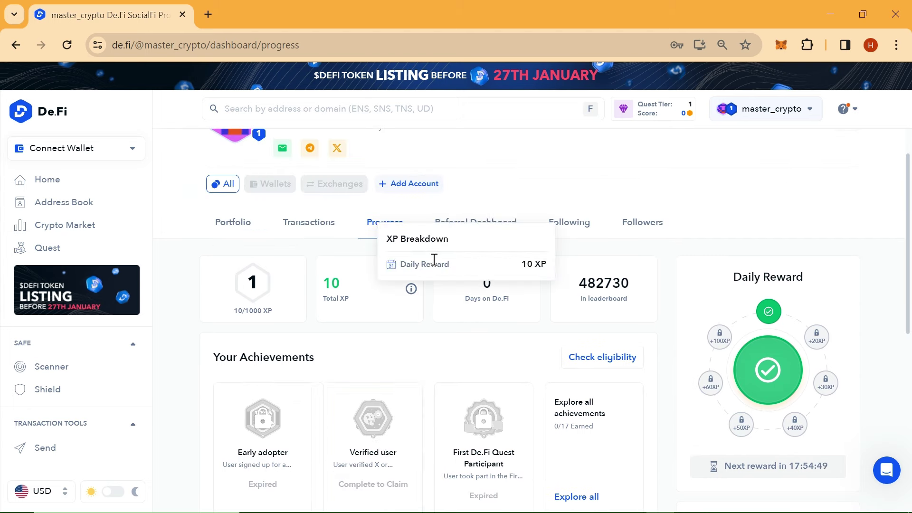
scroll(456, 310, "up", 1)
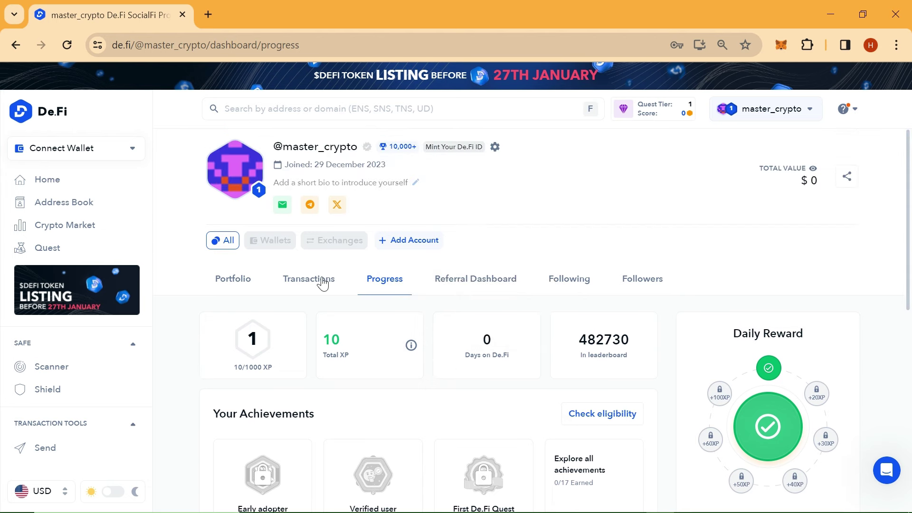
- Connect MetaMask Account 2 as an EVM wallet and sign the ownership message
left_click(408, 251)
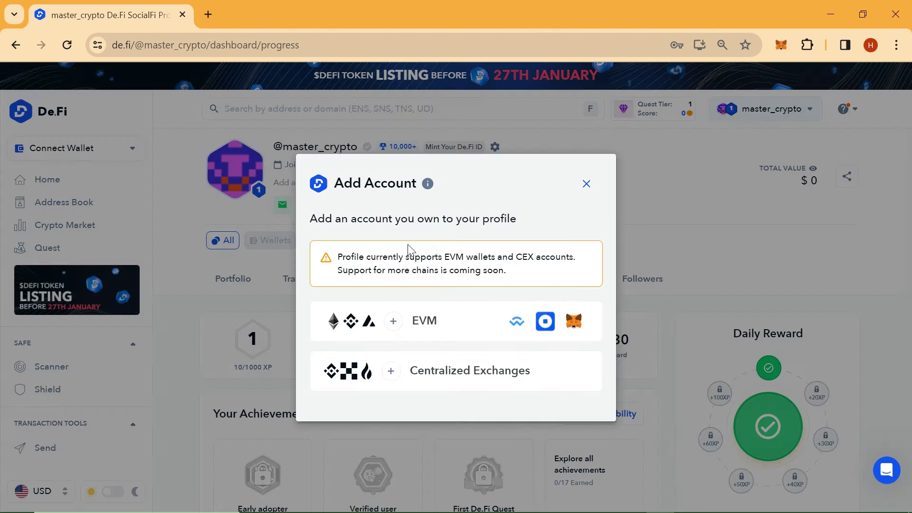
left_click(574, 325)
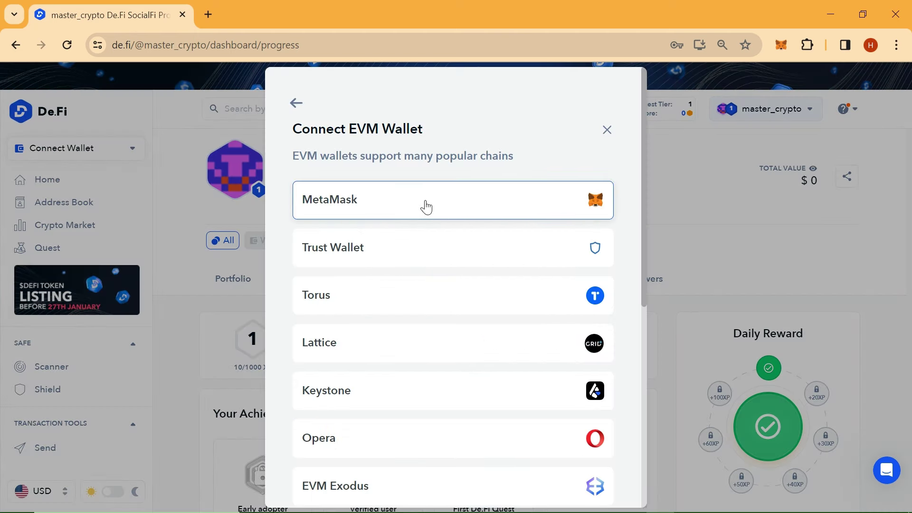
left_click(426, 203)
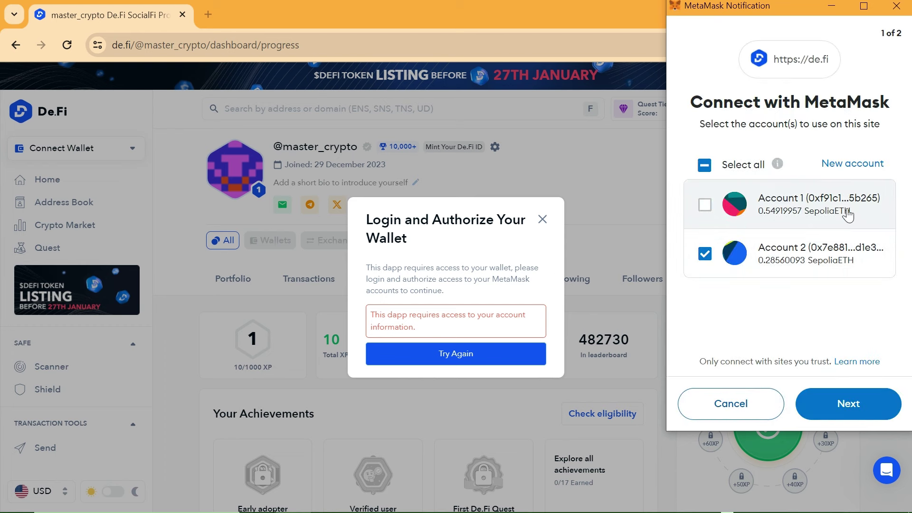
left_click(847, 403)
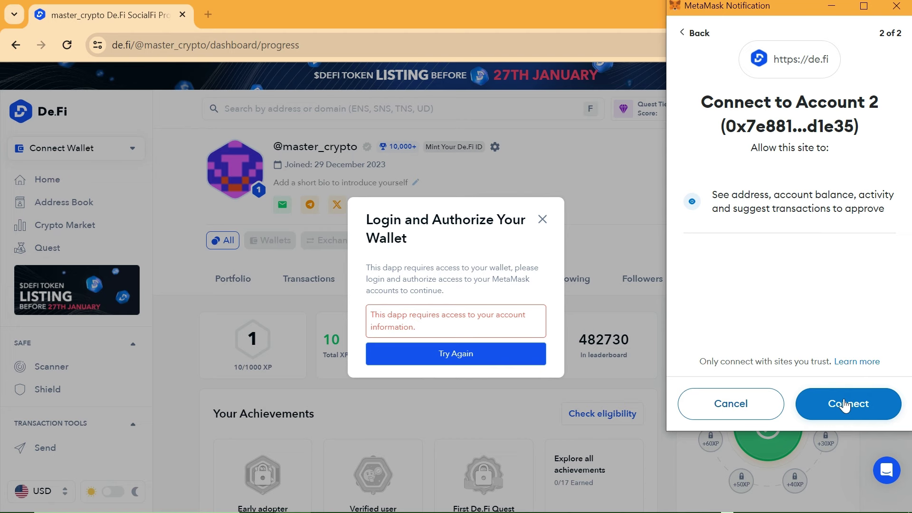
left_click(844, 404)
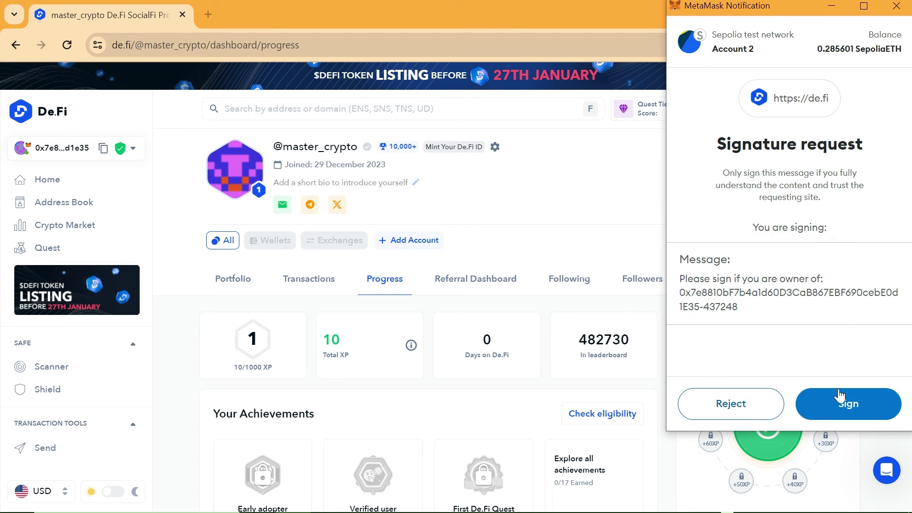
left_click(839, 397)
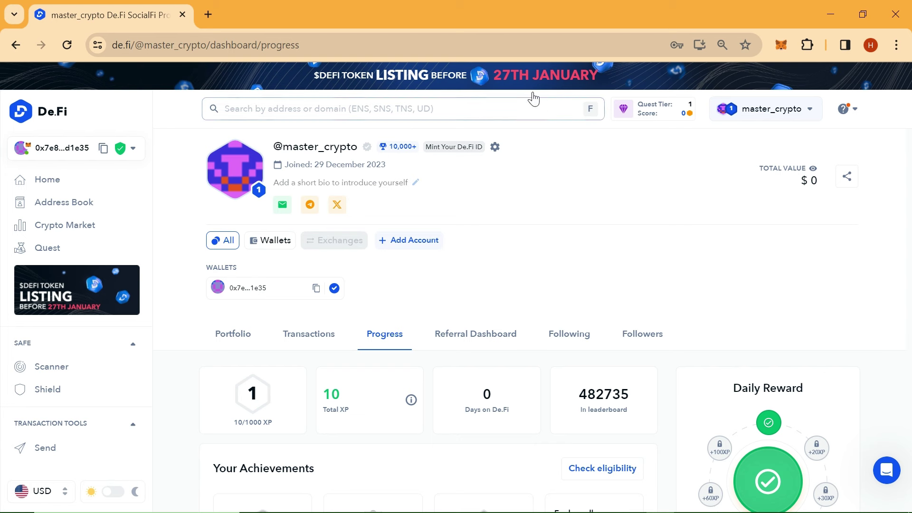
scroll(211, 220, "down", 1)
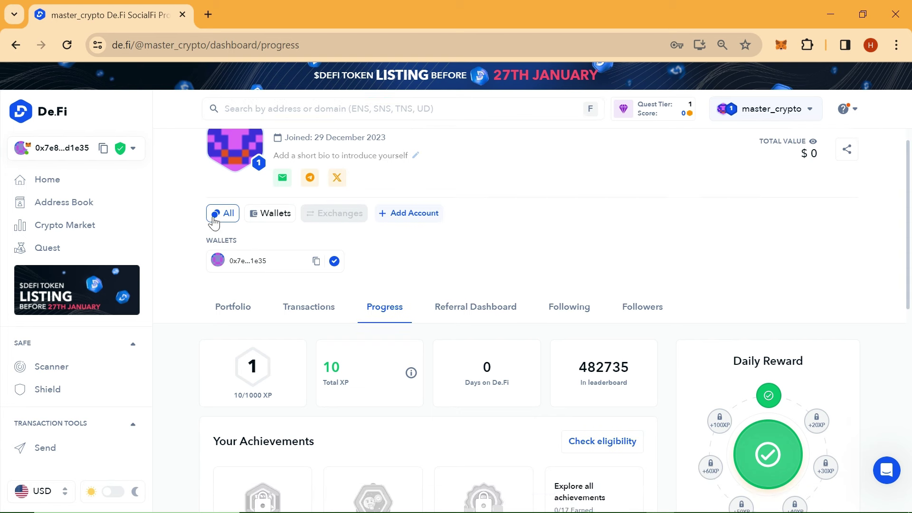
- Join Quest 2.0 from the Quest page, reaching tier 1 with a 200 score
left_click(49, 257)
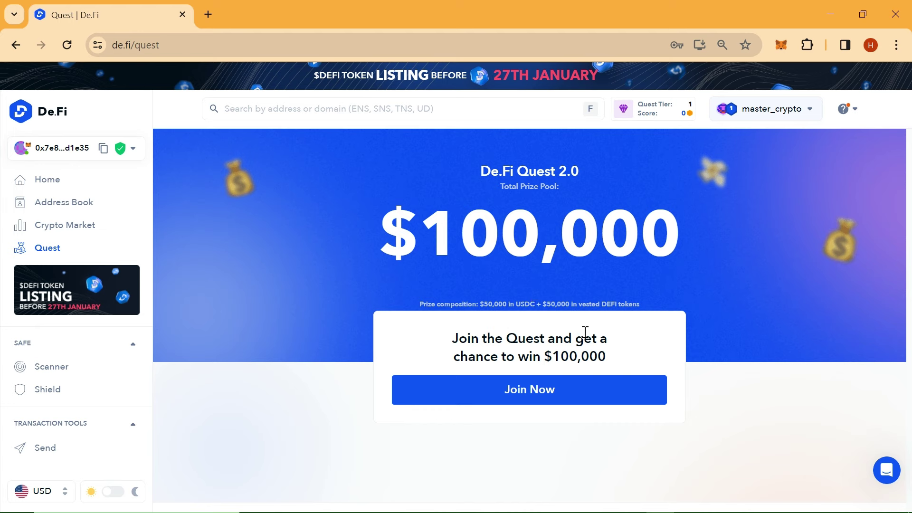
left_click(512, 393)
left_click(513, 392)
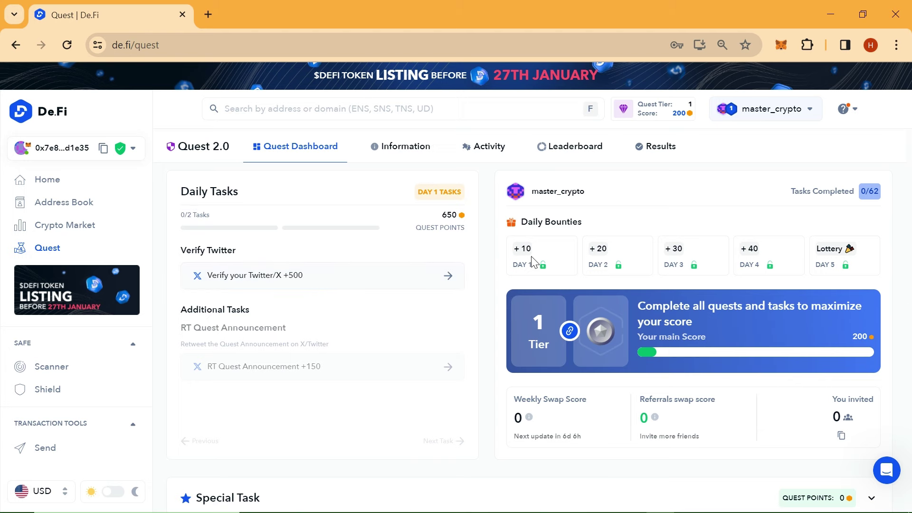
scroll(486, 304, "down", 2)
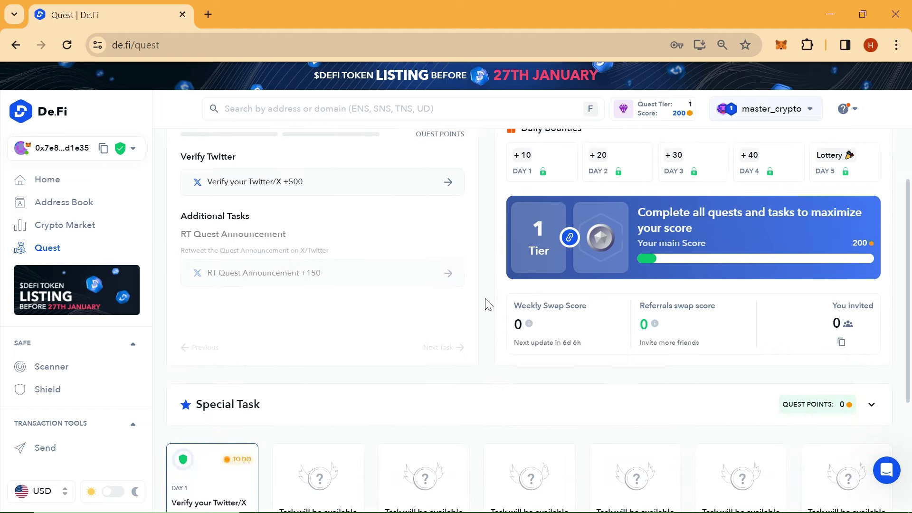
scroll(484, 304, "down", 2)
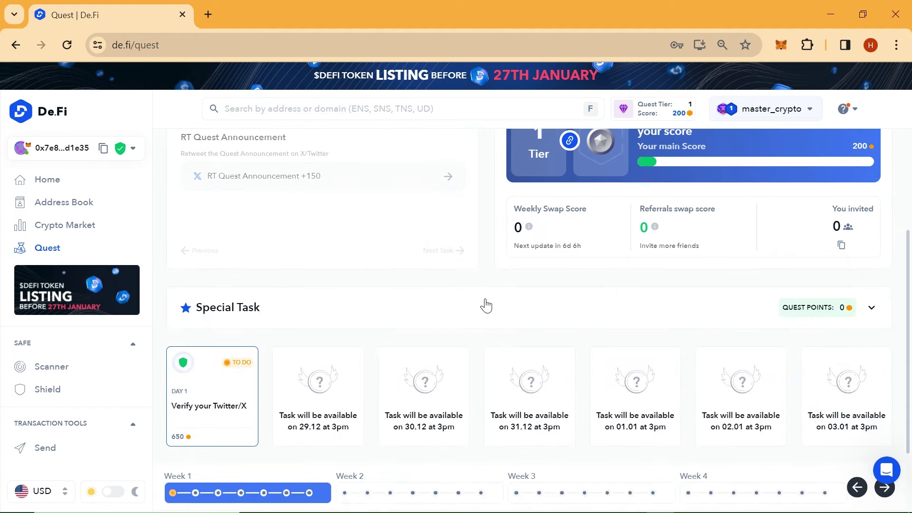
scroll(486, 237, "up", 4)
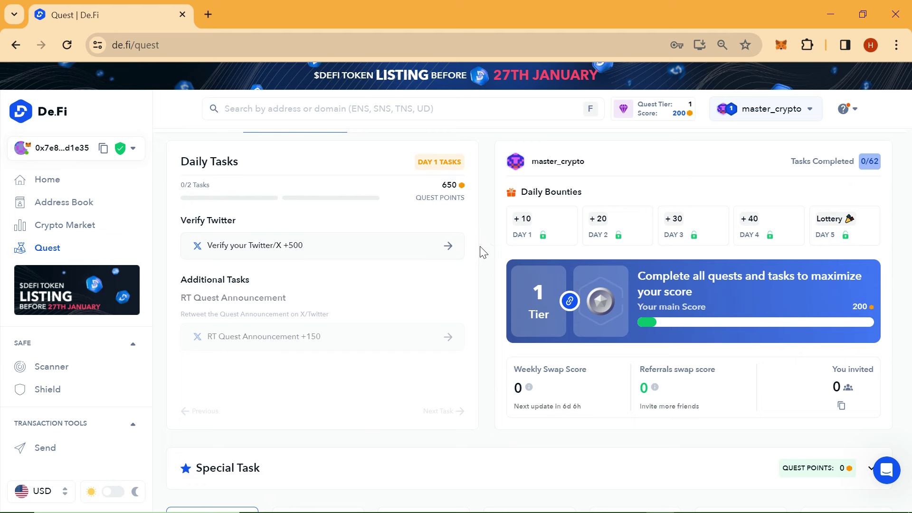
scroll(481, 252, "up", 1)
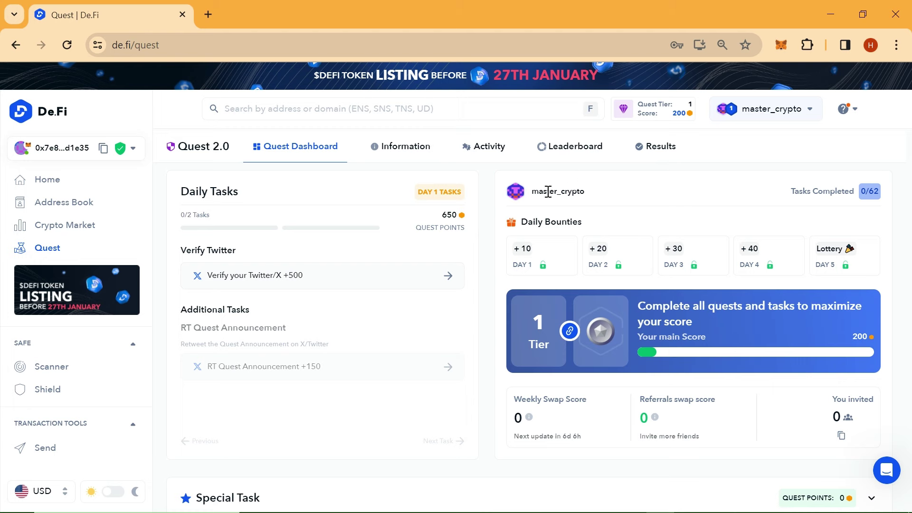
scroll(489, 266, "down", 1)
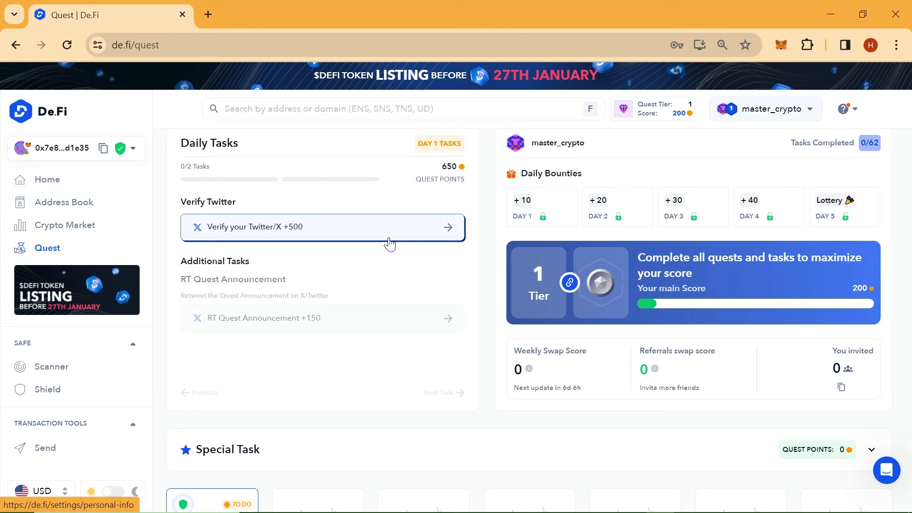
- Start the Twitter/X verification task, look up X in a new tab, and save the handle
left_click(385, 238)
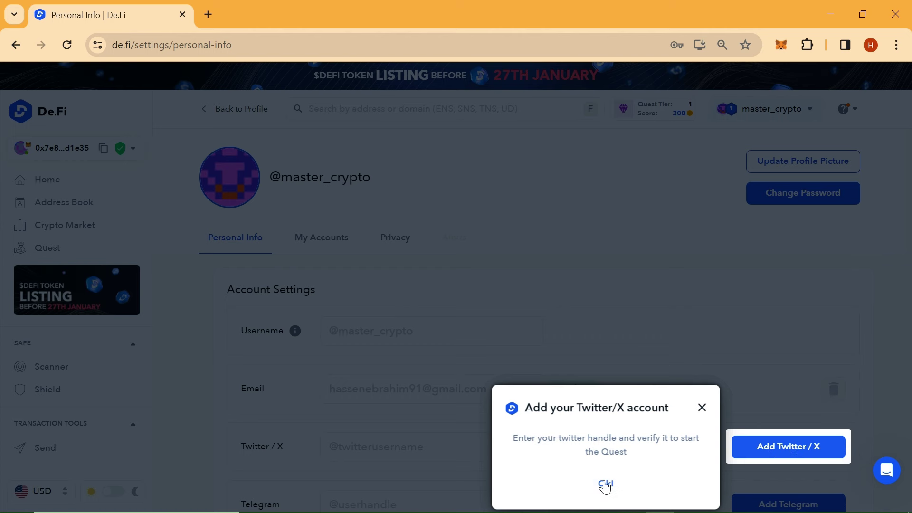
left_click(701, 408)
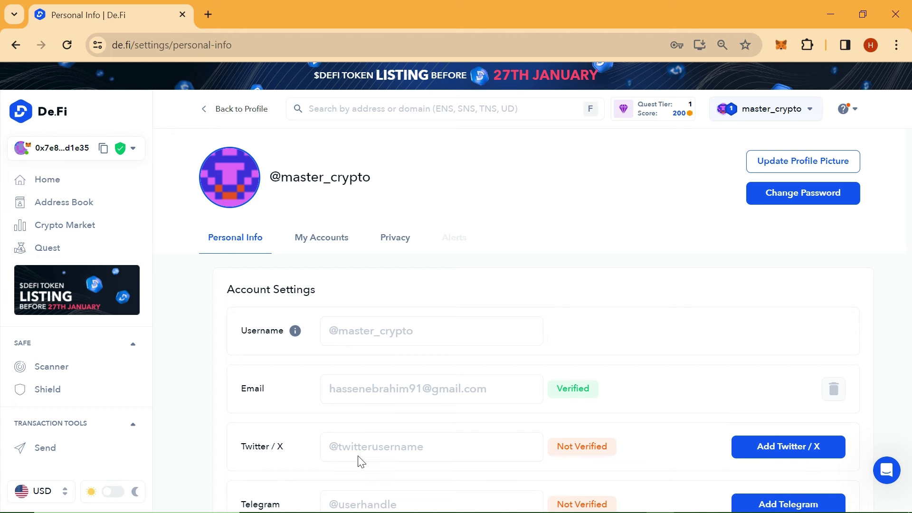
left_click(211, 16)
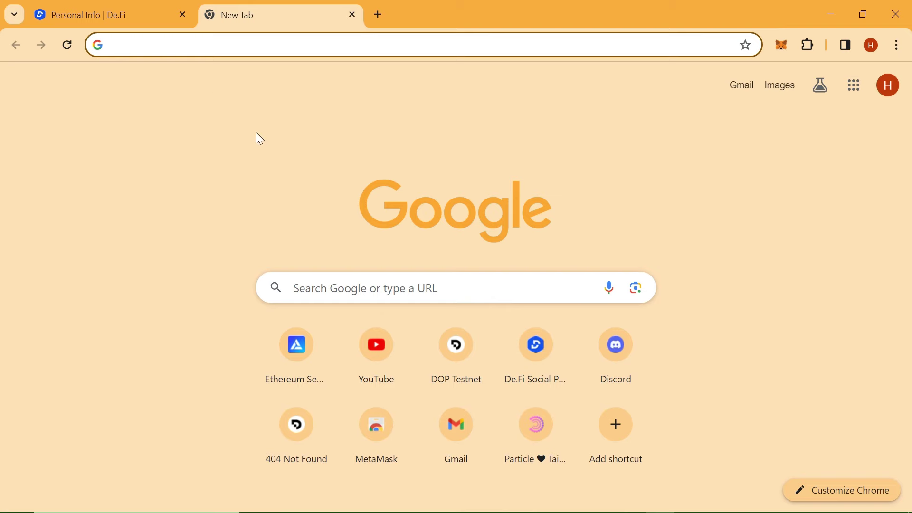
left_click(184, 45)
type("x")
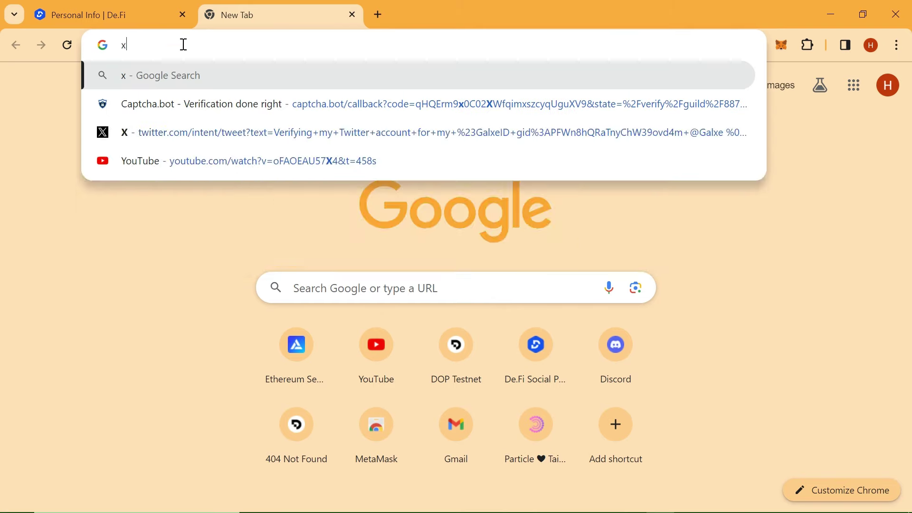
type(" login")
key("Return")
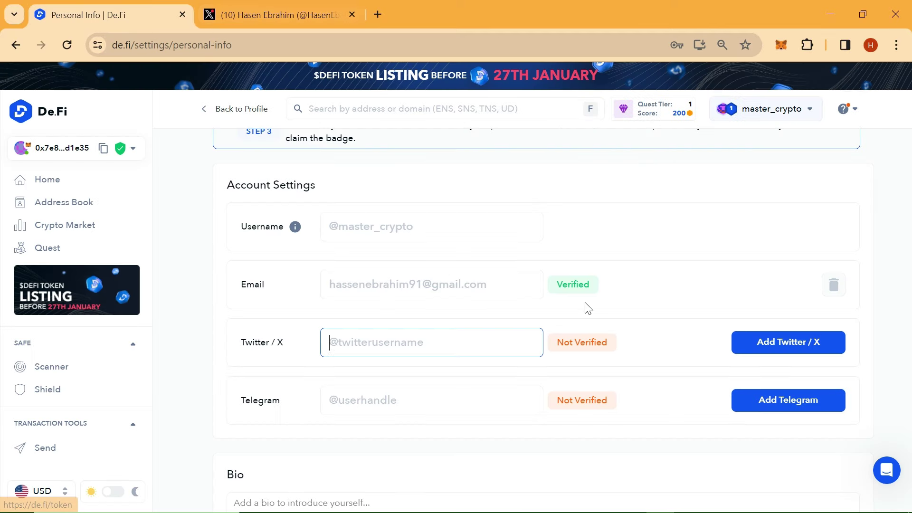
scroll(775, 321, "down", 1)
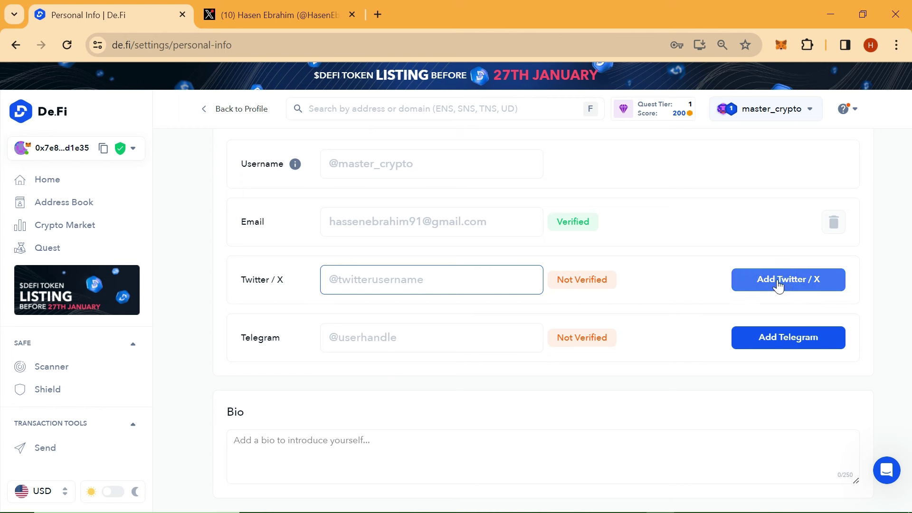
left_click(798, 282)
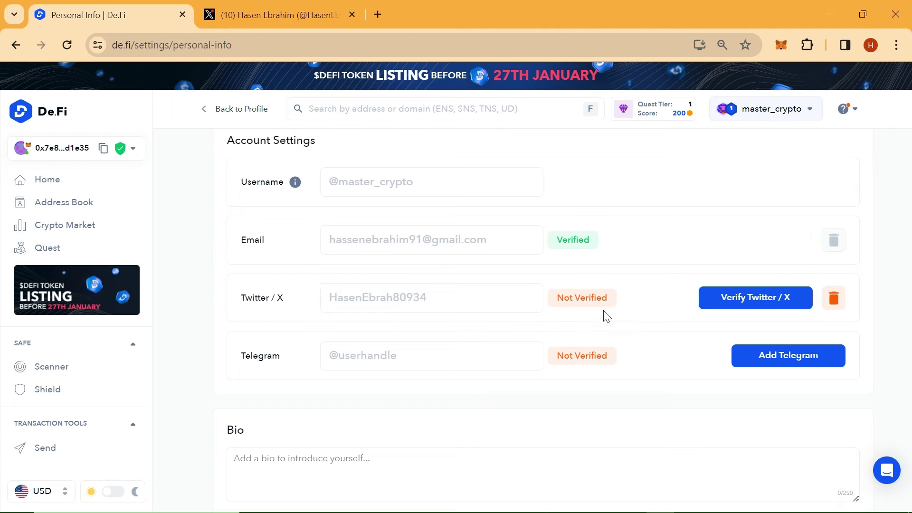
- Post the master_crypto invitation tweet on X, copy its link, and return to De.Fi
left_click(741, 302)
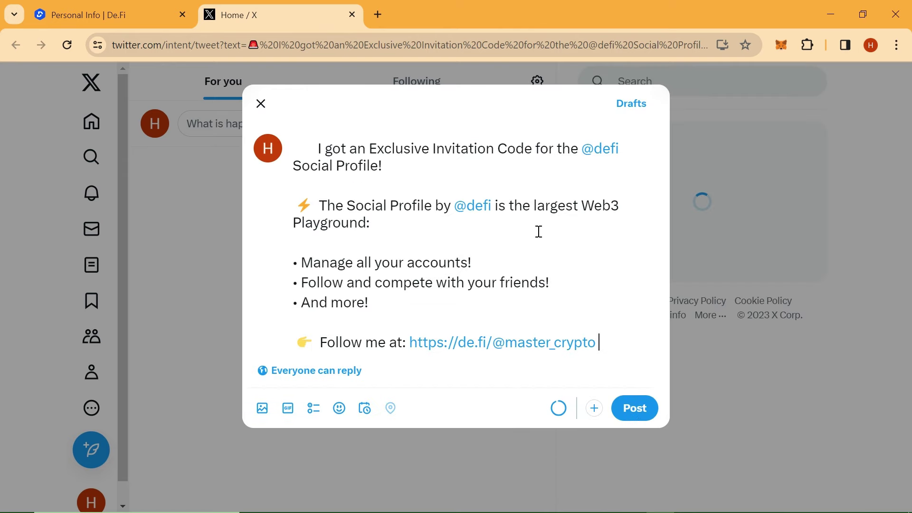
left_click(637, 412)
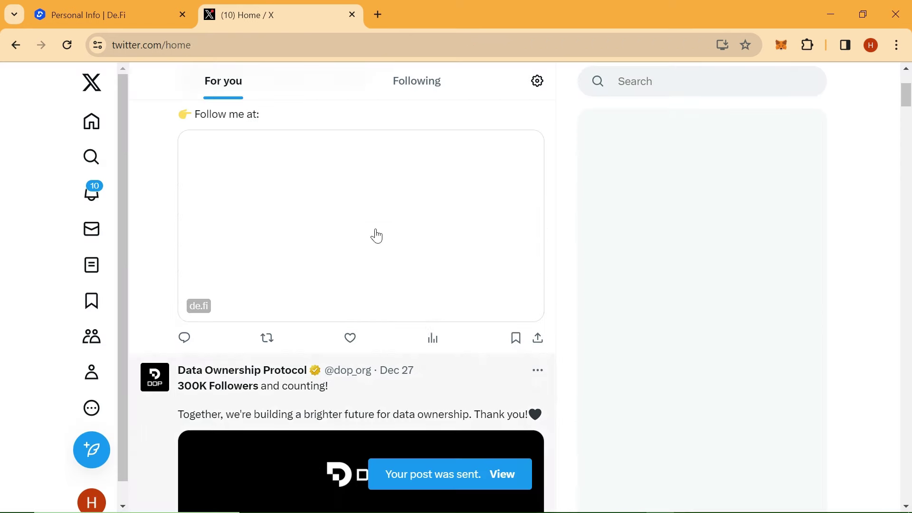
left_click(538, 346)
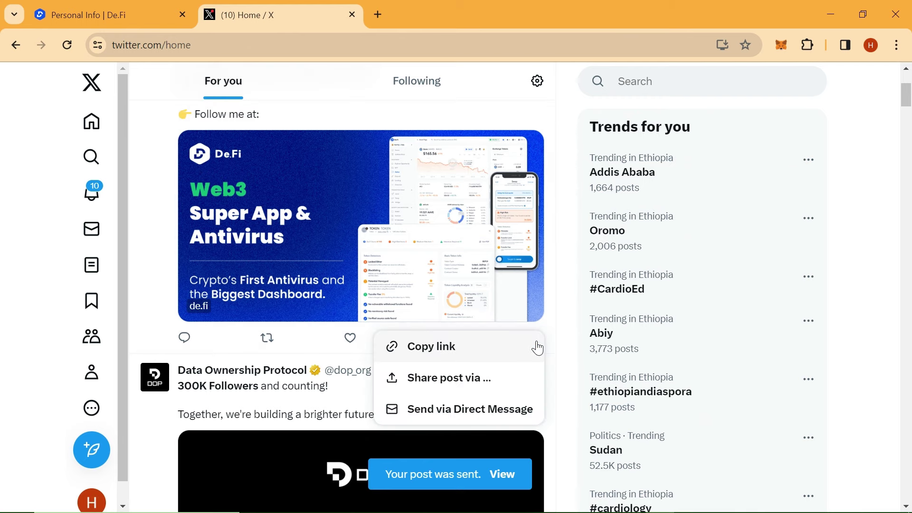
left_click(415, 351)
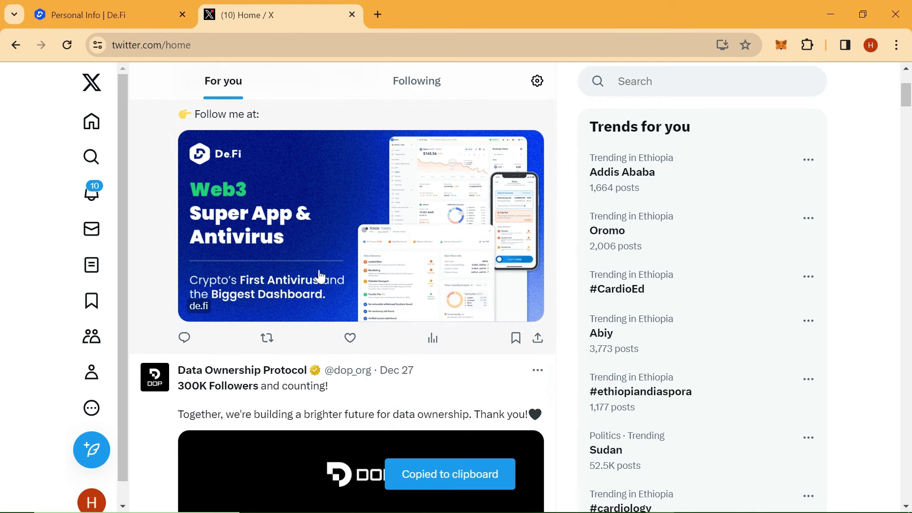
left_click(150, 12)
- Paste the tweet link into the link field and submit it to verify HasenEbrah80934
left_click(393, 435)
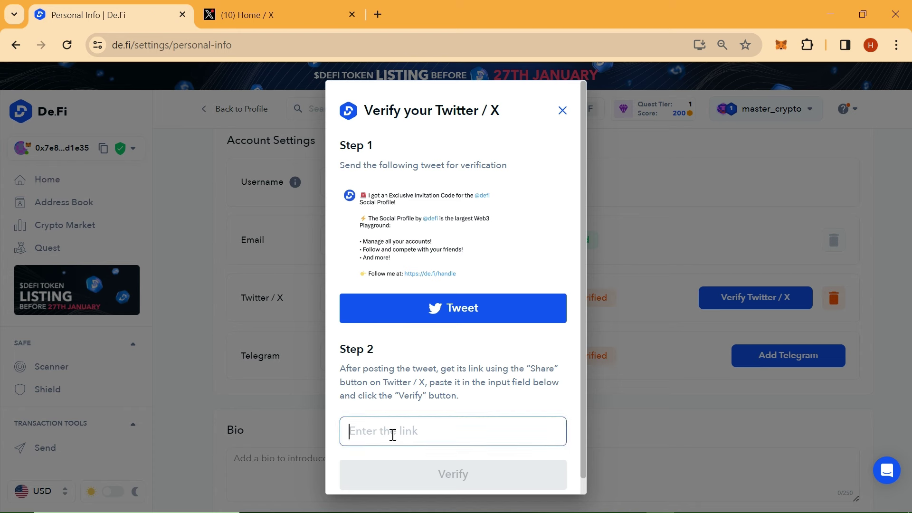
key("ctrl+v")
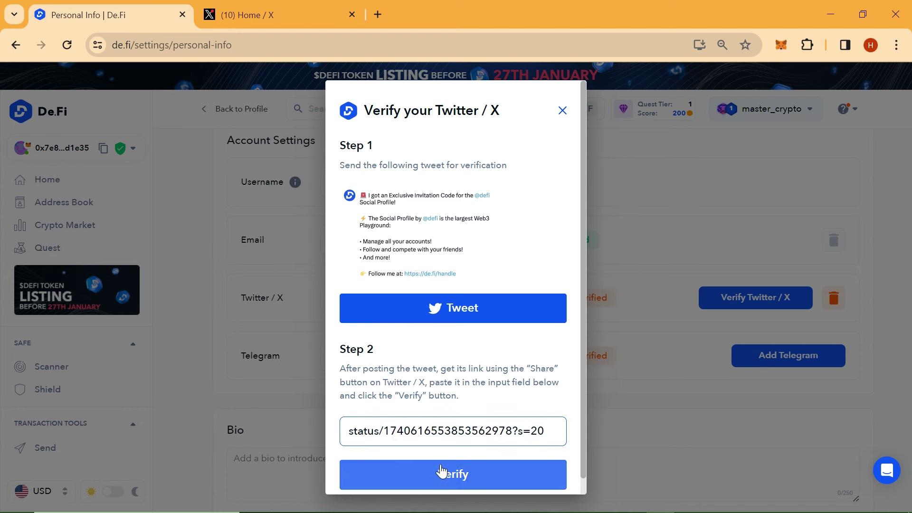
left_click(441, 470)
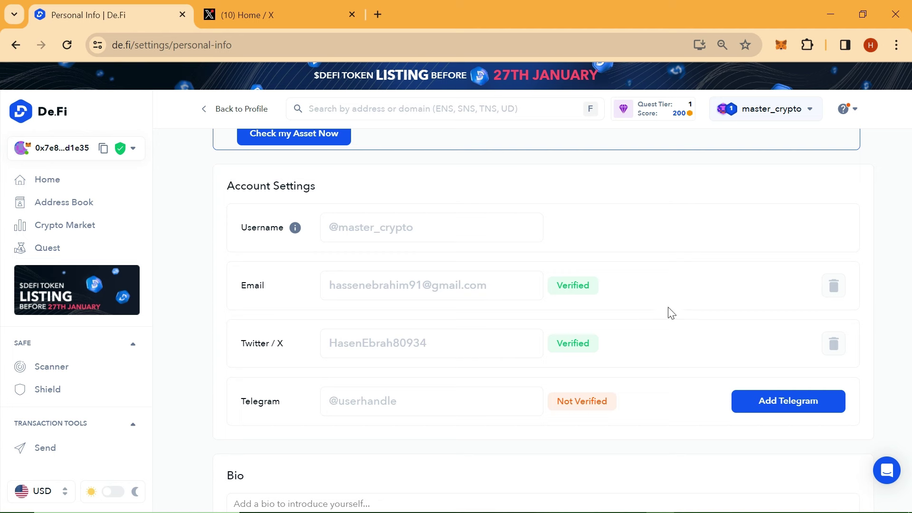
- From the Quest dashboard, start the Twitter verification task and authorize the Twitter profile
left_click(25, 252)
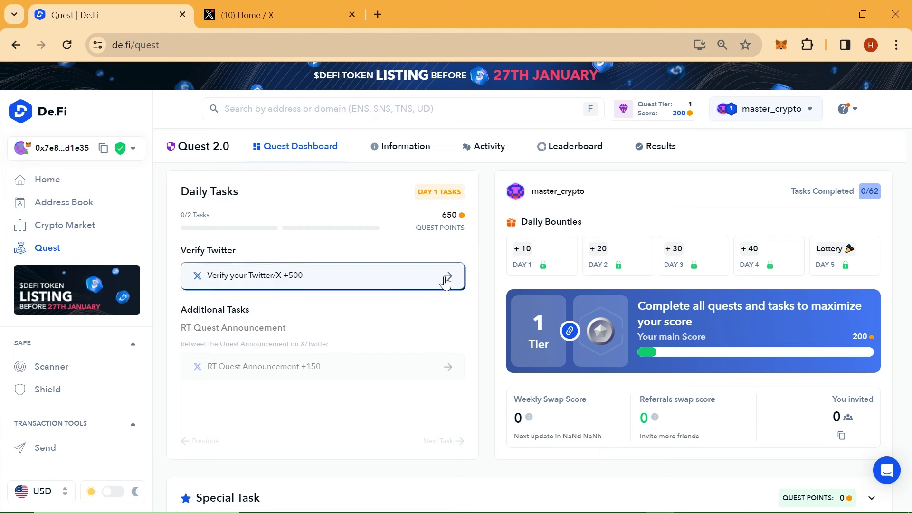
left_click(274, 278)
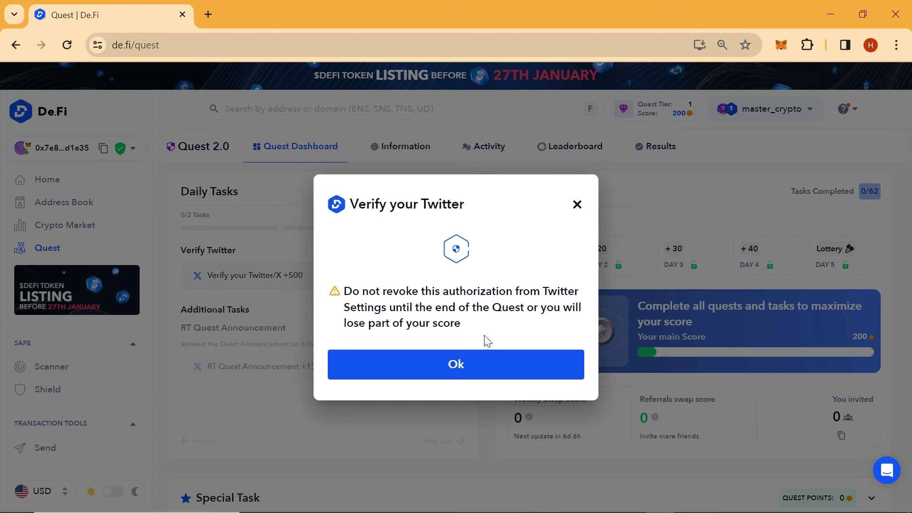
left_click(464, 365)
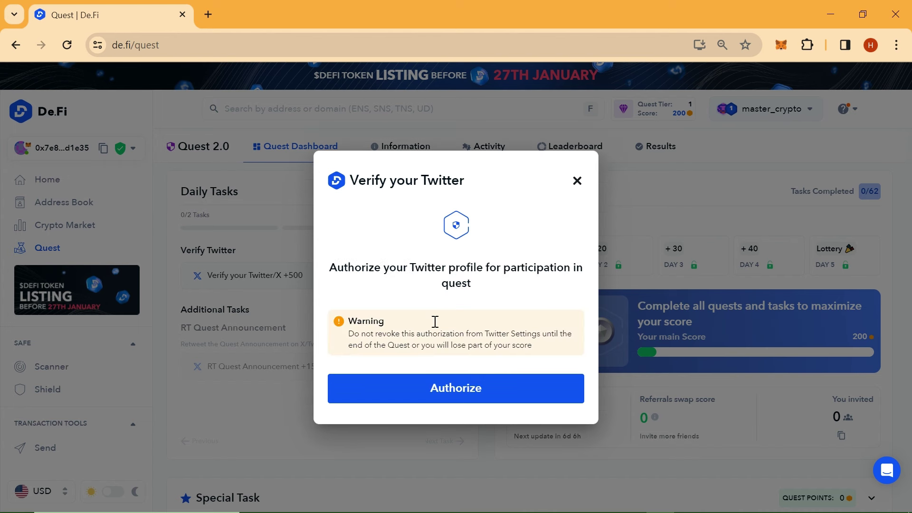
left_click(437, 396)
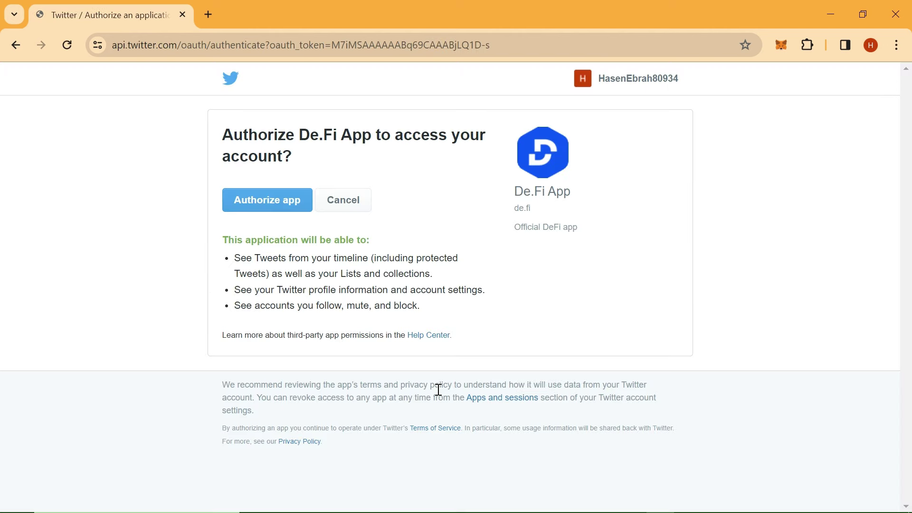
- Authorize the De.Fi app on X and dismiss the De.Fi search tip popup
left_click(261, 195)
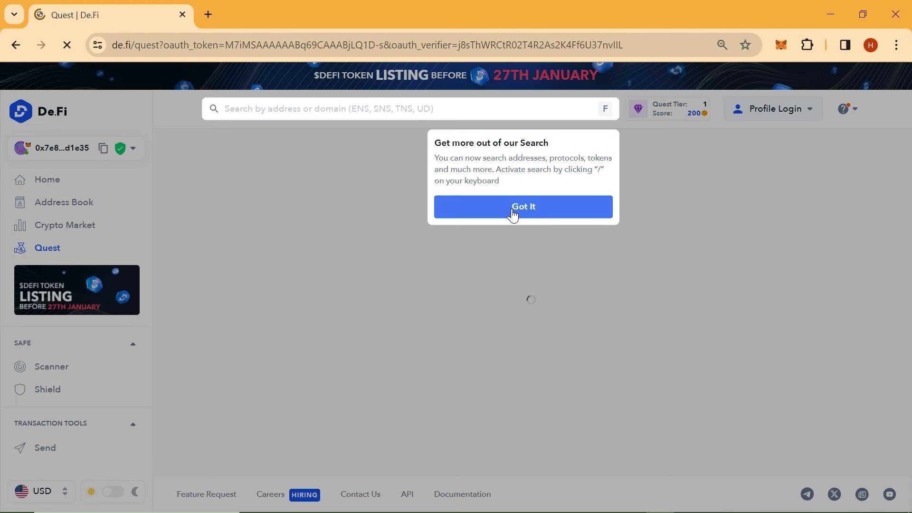
left_click(511, 213)
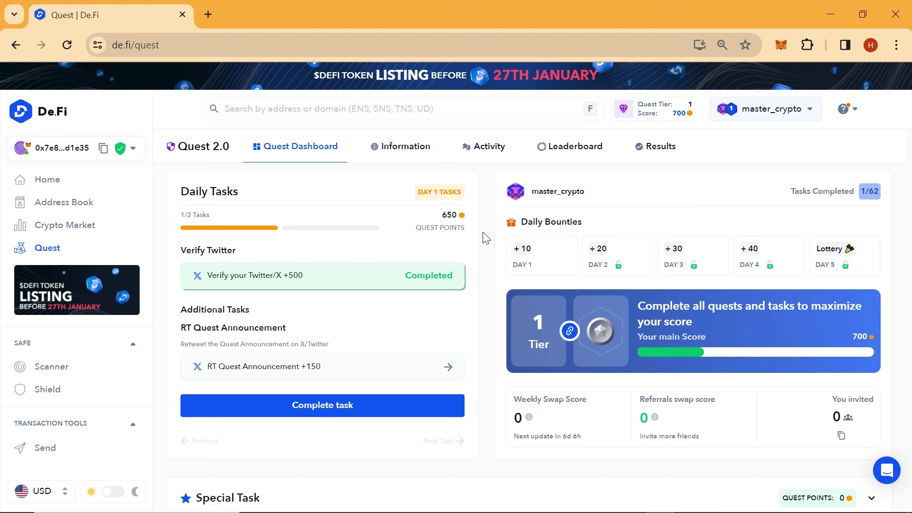
scroll(482, 236, "down", 1)
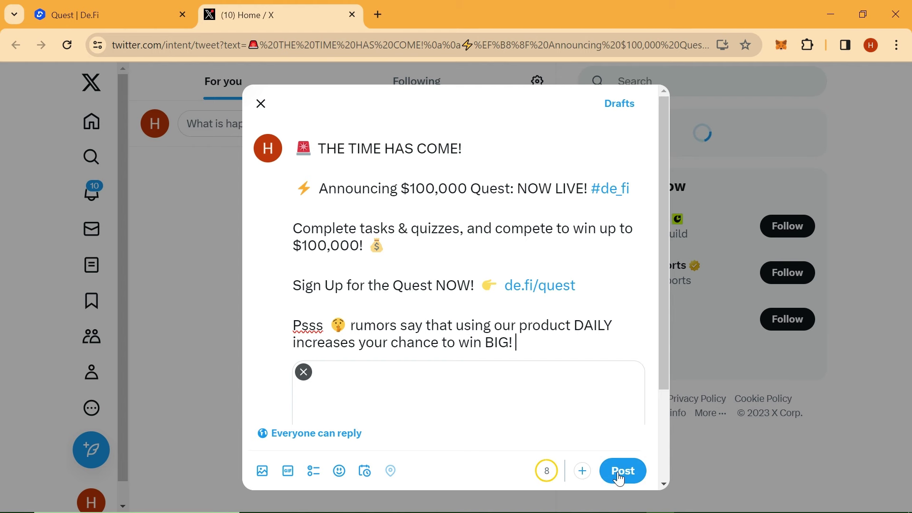
- Publish the prefilled $100,000 Quest announcement post on X
left_click(619, 473)
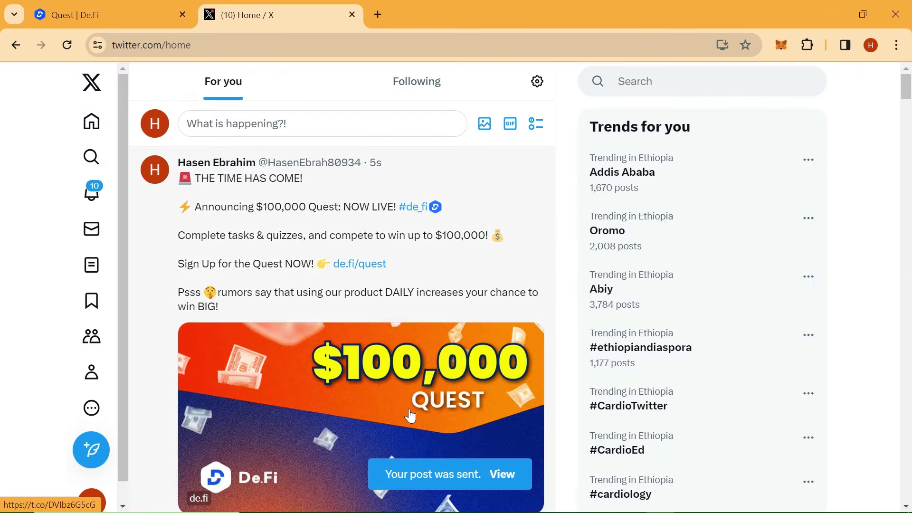
- Back on the De.Fi quest page, complete the retweet task and claim the Day 1 +10 bounty
left_click(119, 14)
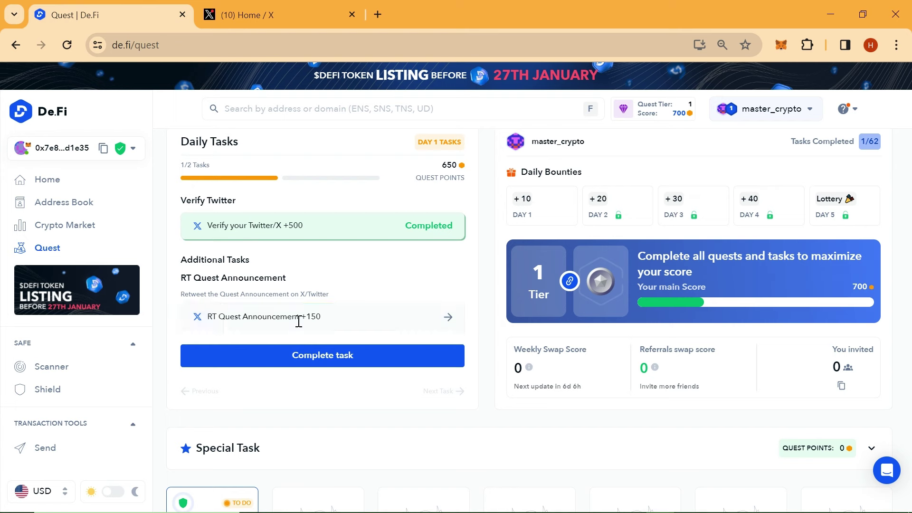
left_click(278, 359)
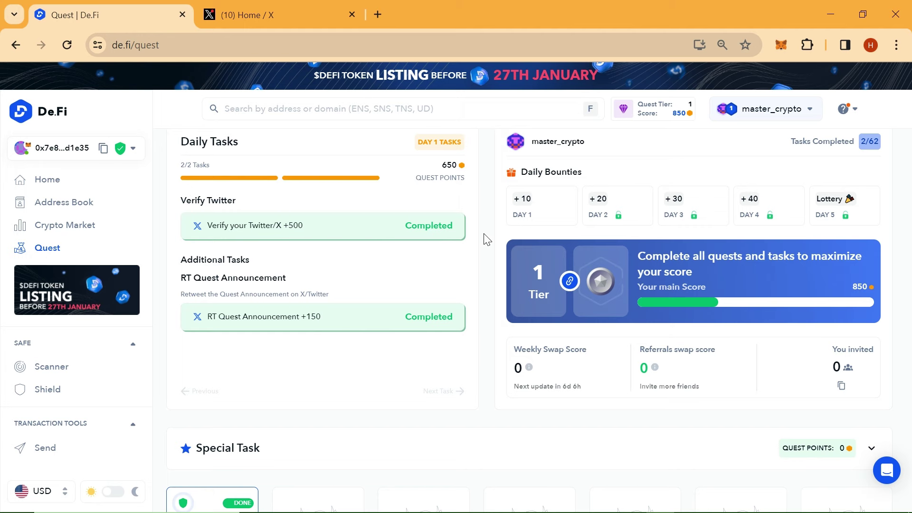
scroll(496, 253, "down", 1)
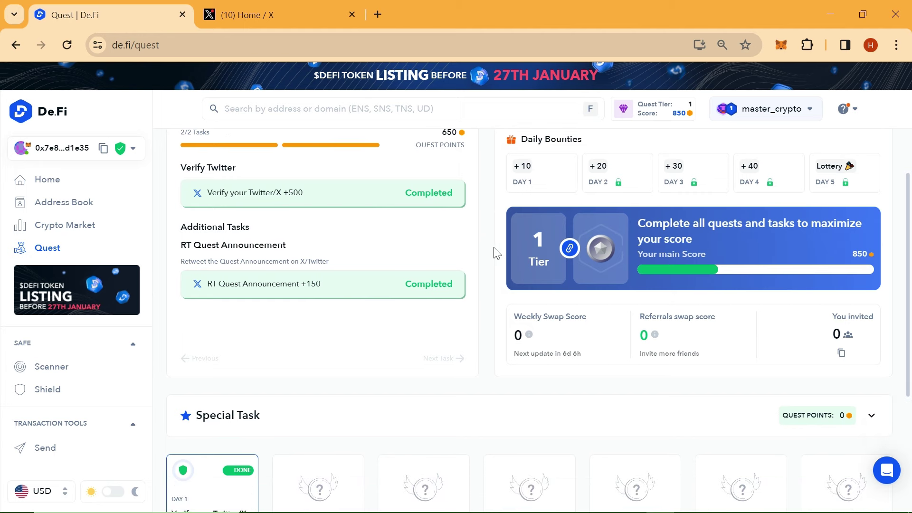
scroll(497, 253, "up", 1)
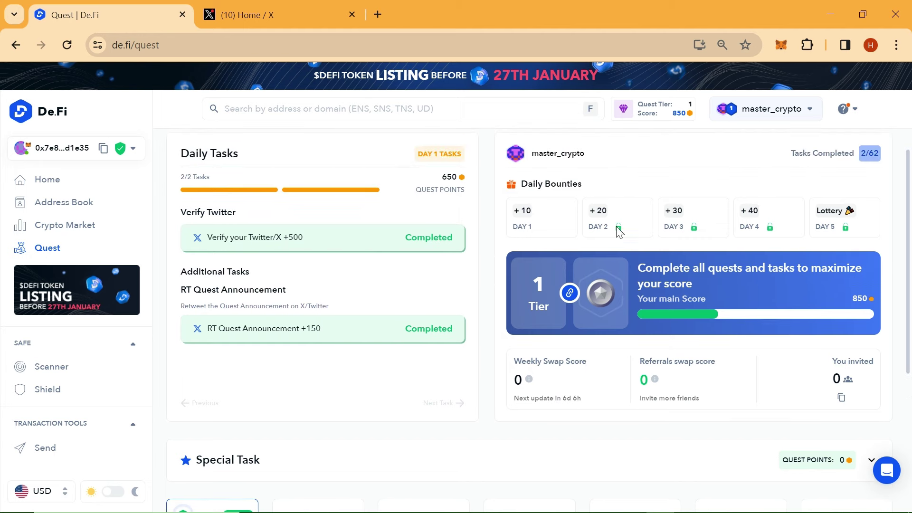
left_click(522, 216)
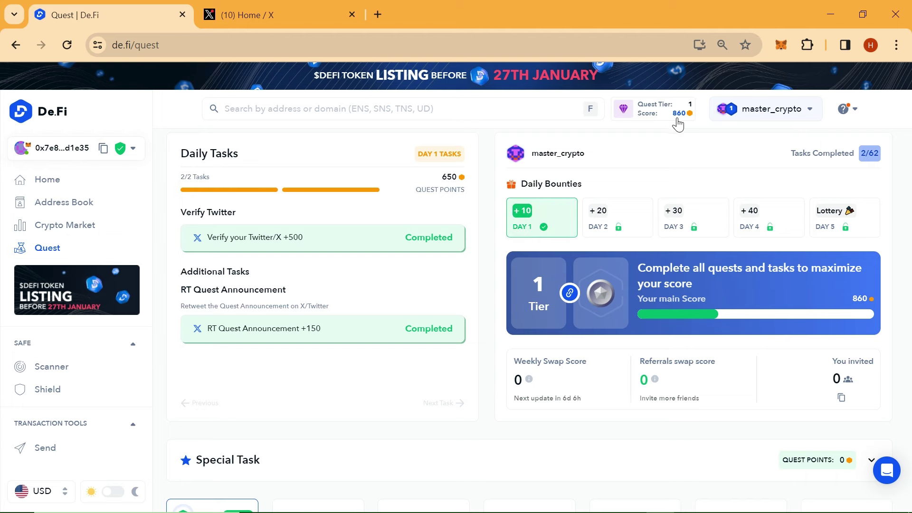
scroll(490, 306, "down", 2)
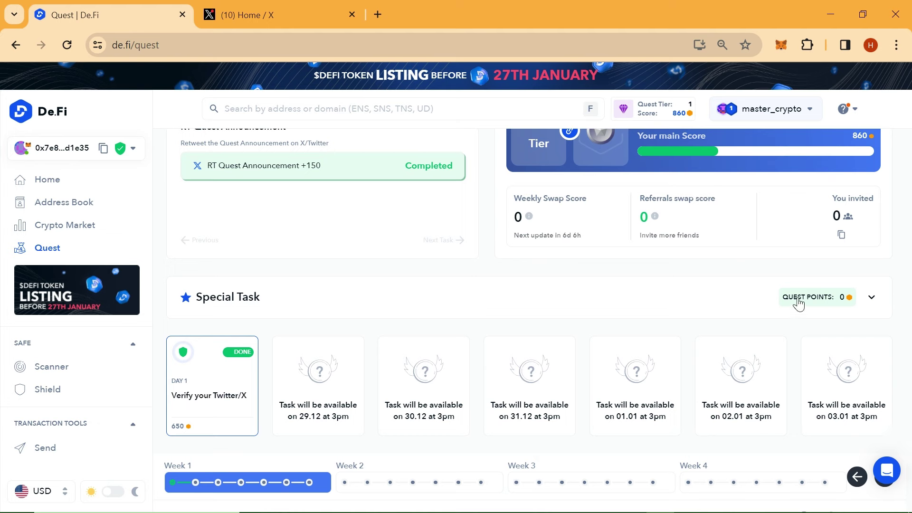
- Expand the Special Task, select the '💙 De.Fi Army' tag, and switch to X
left_click(869, 301)
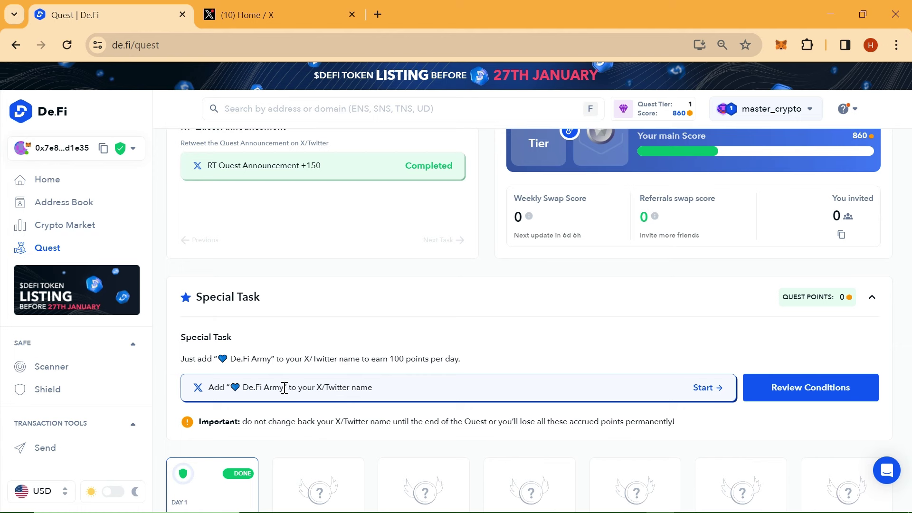
left_click_drag(283, 388, 232, 385)
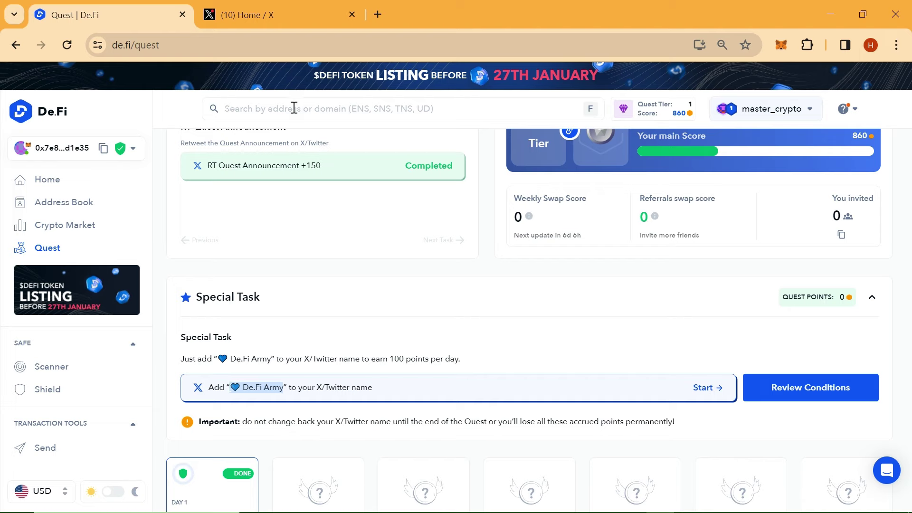
left_click(275, 17)
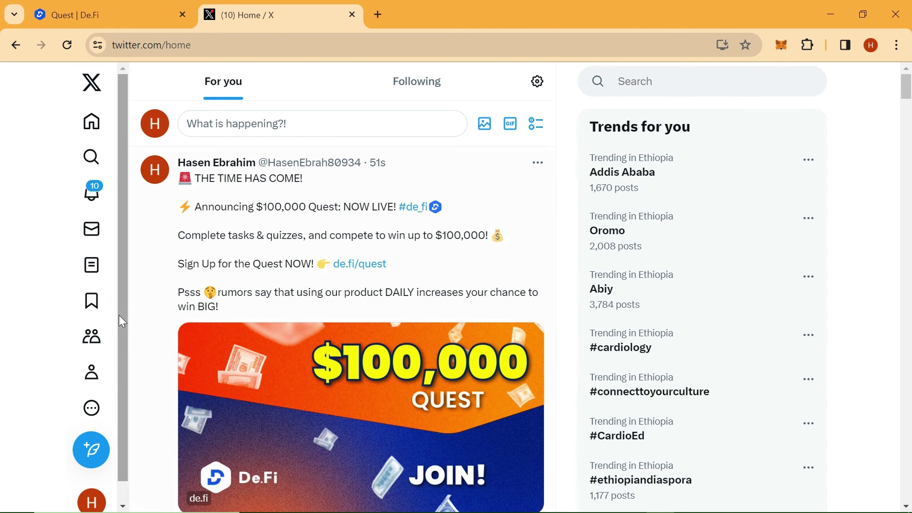
- Change the X display name to 'Hasen Ebrahim 💙 De.Fi Army' and return to De.Fi
left_click(92, 384)
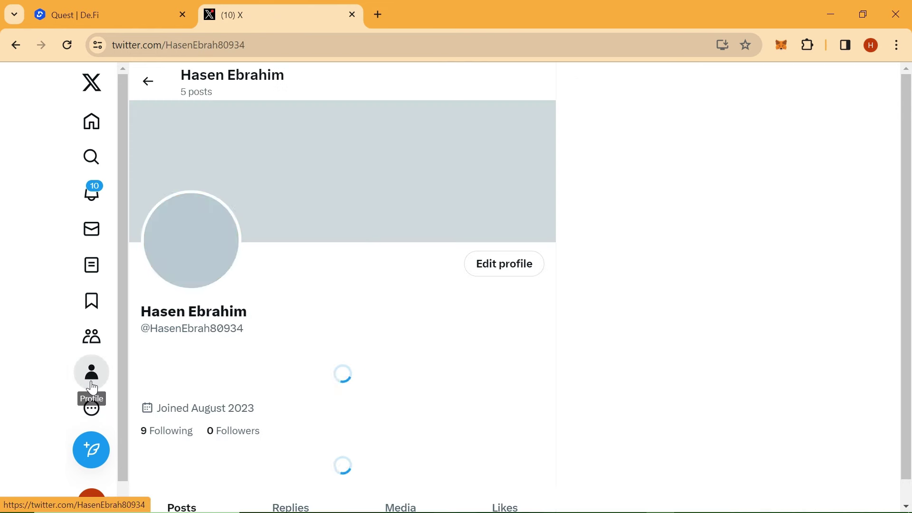
left_click(503, 266)
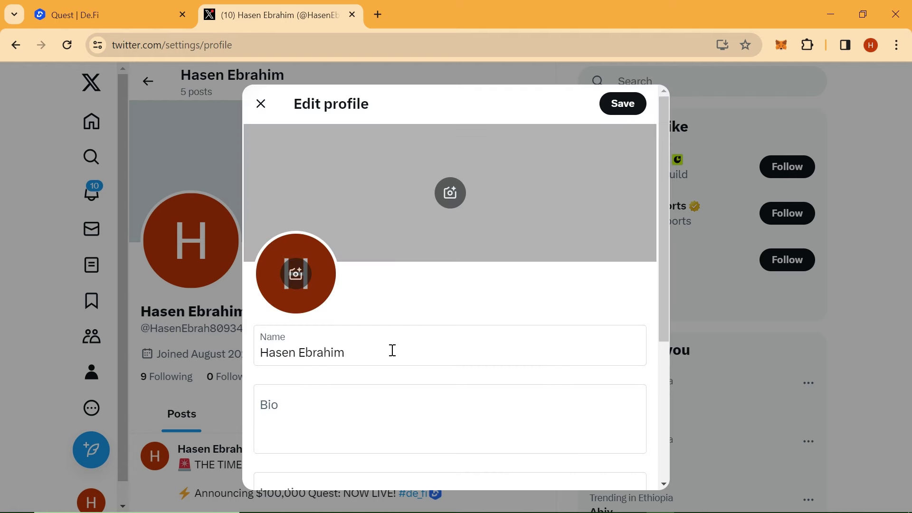
left_click(392, 349)
type("💙 De.Fi Army")
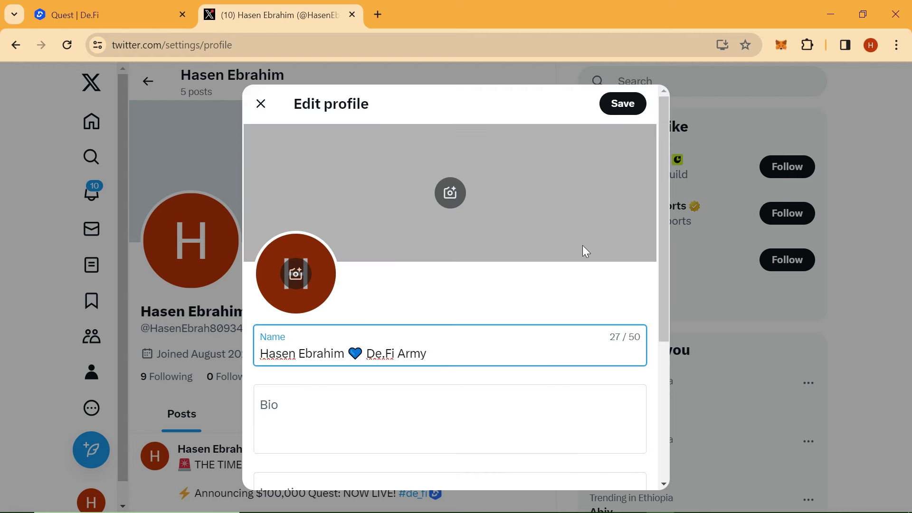
left_click(623, 111)
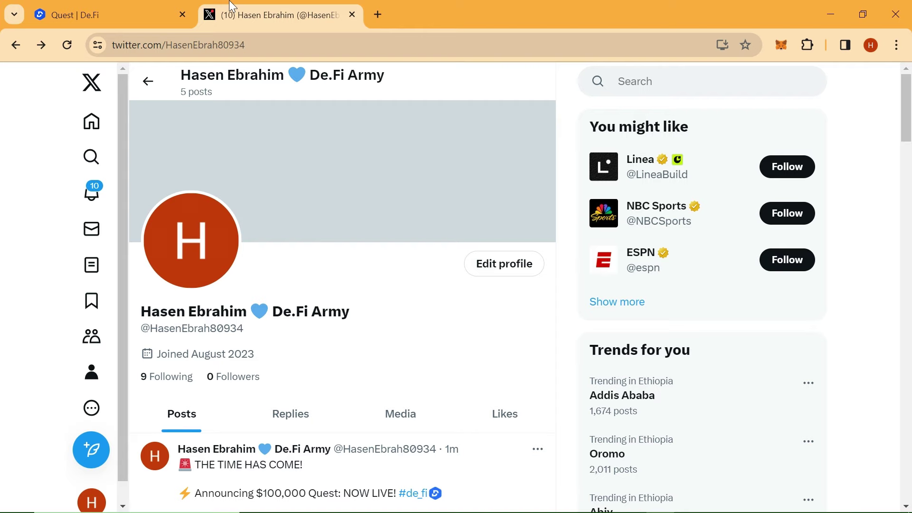
left_click(91, 17)
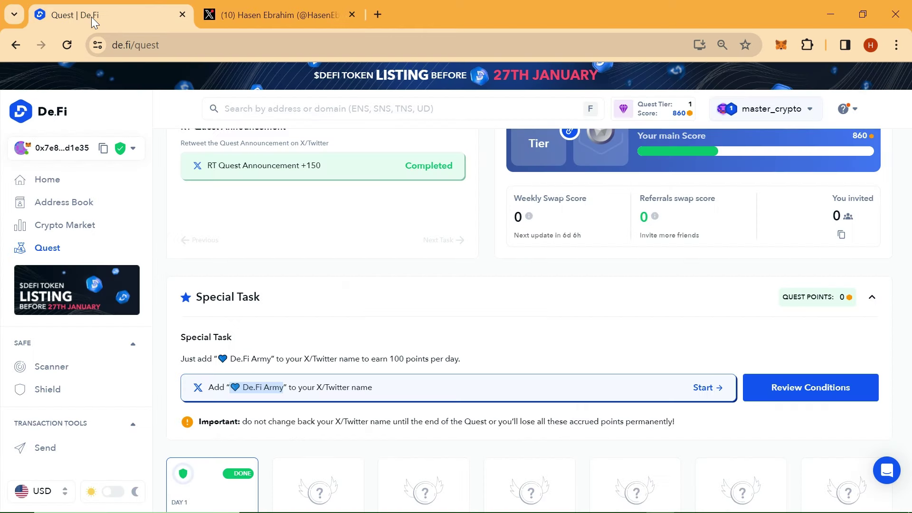
- Use Review Conditions to check the De.Fi Army name-change special task
left_click(776, 394)
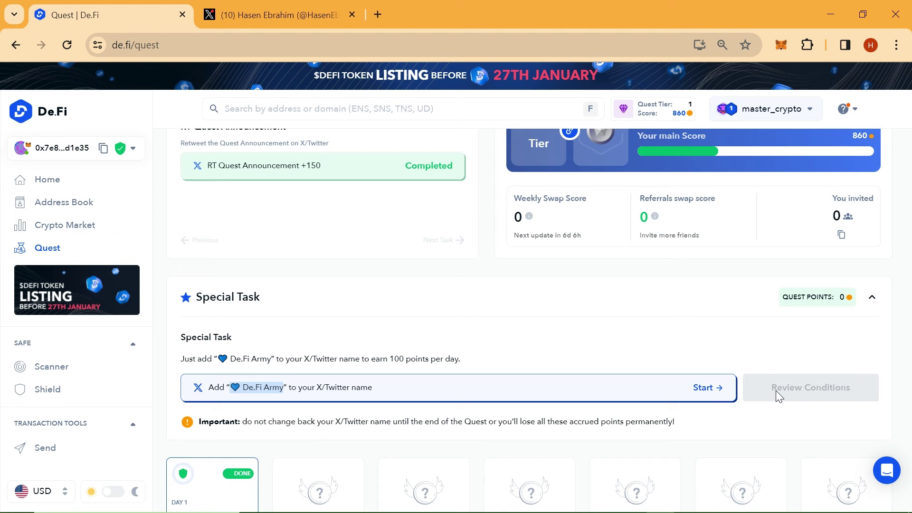
left_click(799, 383)
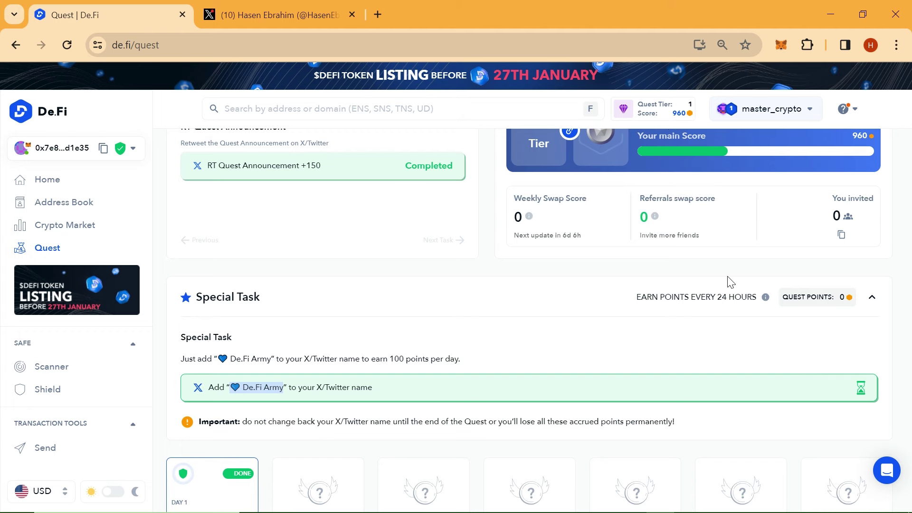
scroll(685, 325, "down", 1)
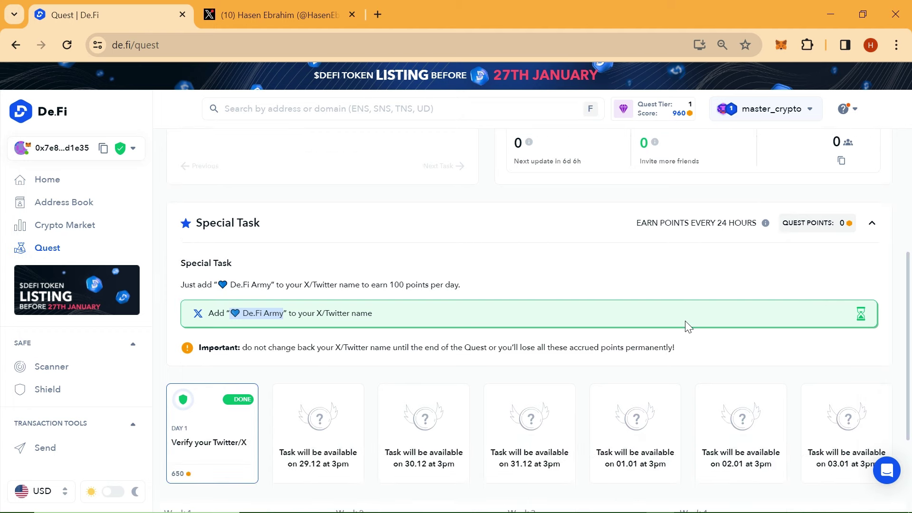
scroll(686, 325, "up", 3)
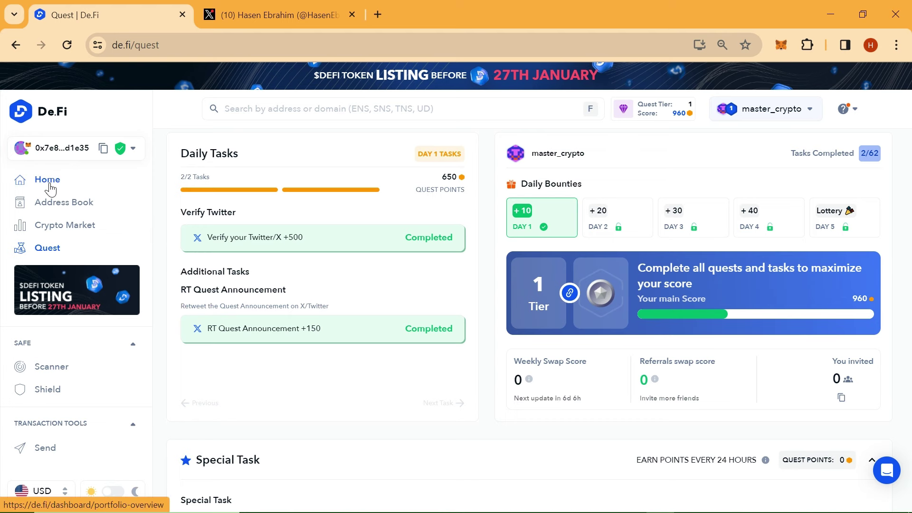
- Show the master_crypto Progress tab: level 1, 10 total XP, rank 482747
left_click(48, 186)
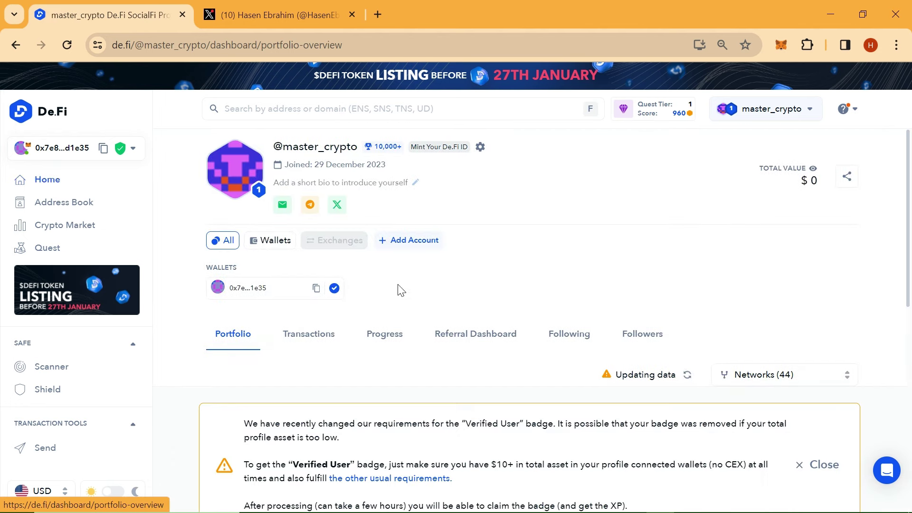
scroll(293, 342, "down", 1)
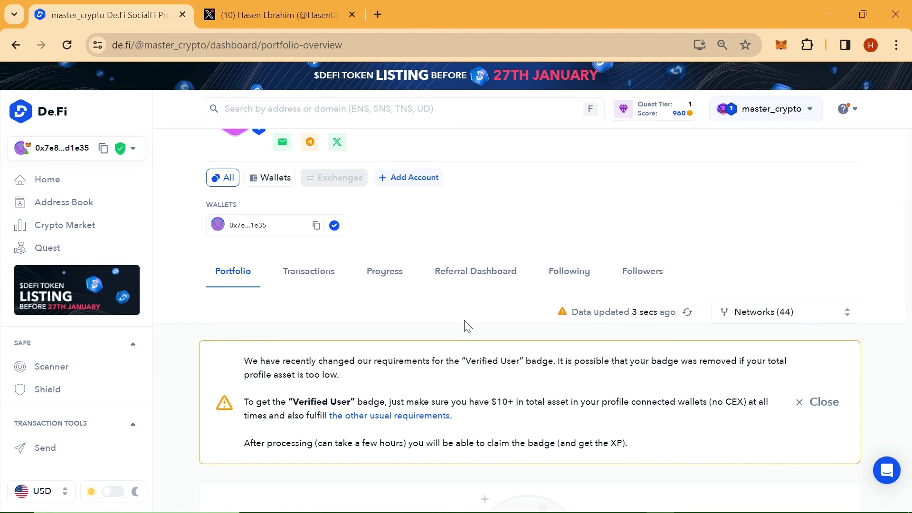
scroll(428, 325, "up", 1)
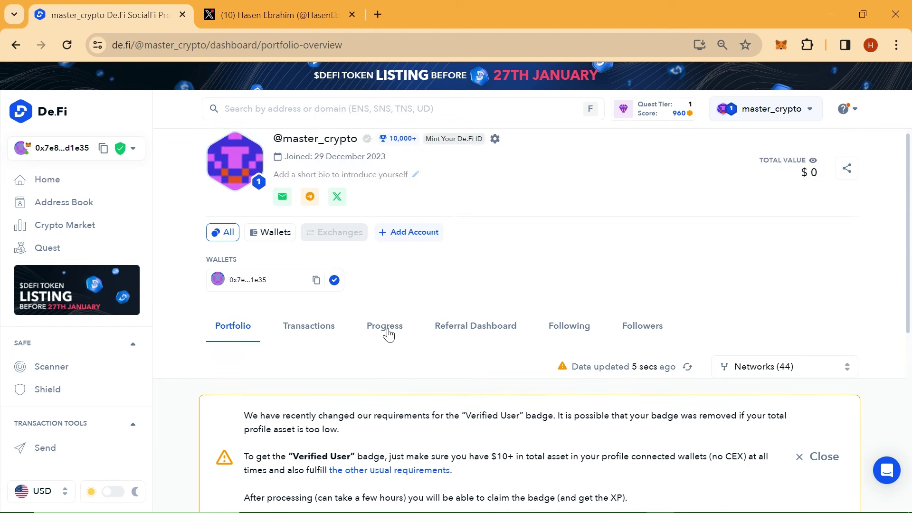
left_click(385, 327)
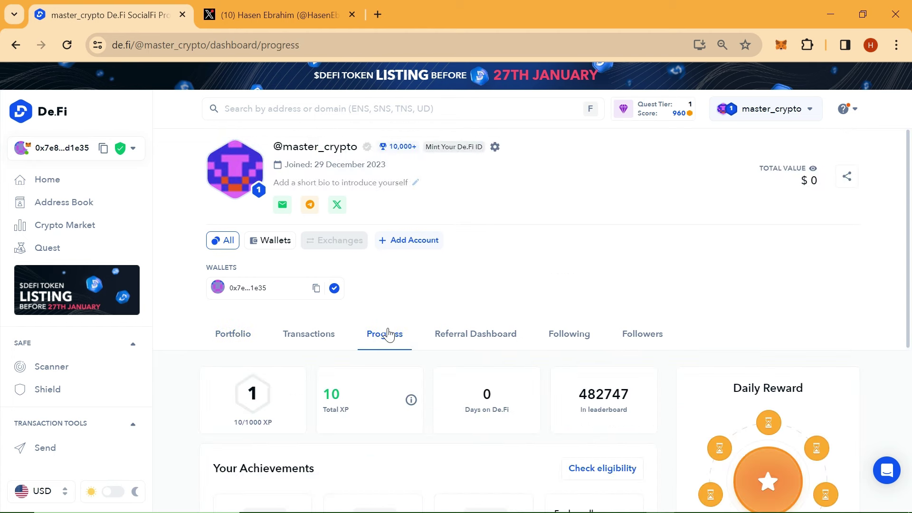
scroll(605, 413, "down", 2)
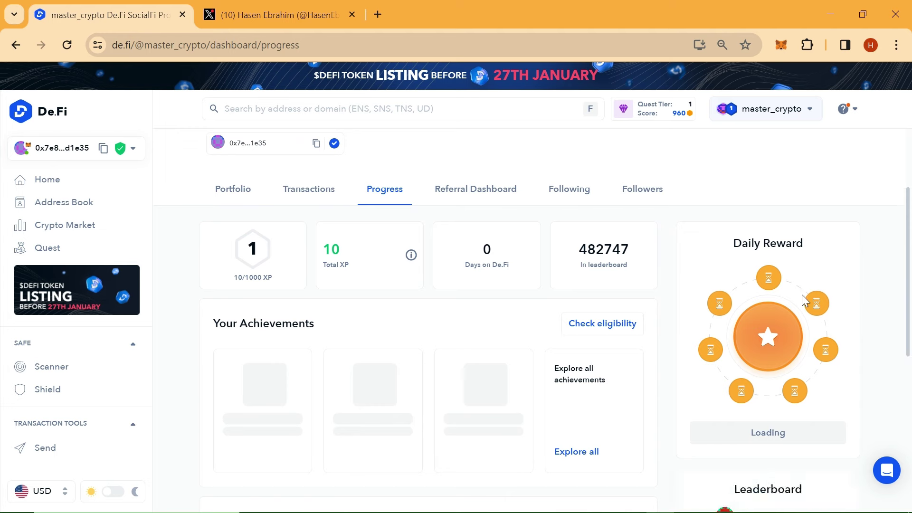